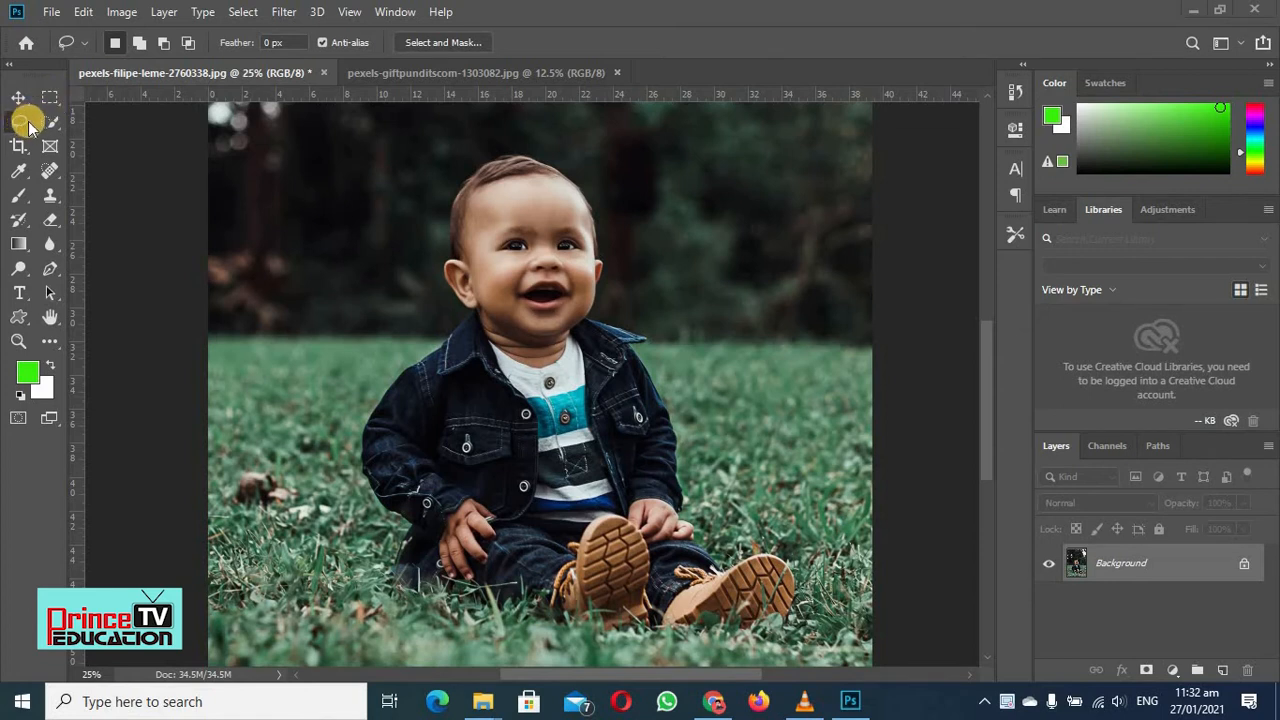
Draw a closed four-sided selection around the sitting baby with the Polygonal Lasso tool.
left_click(23, 132)
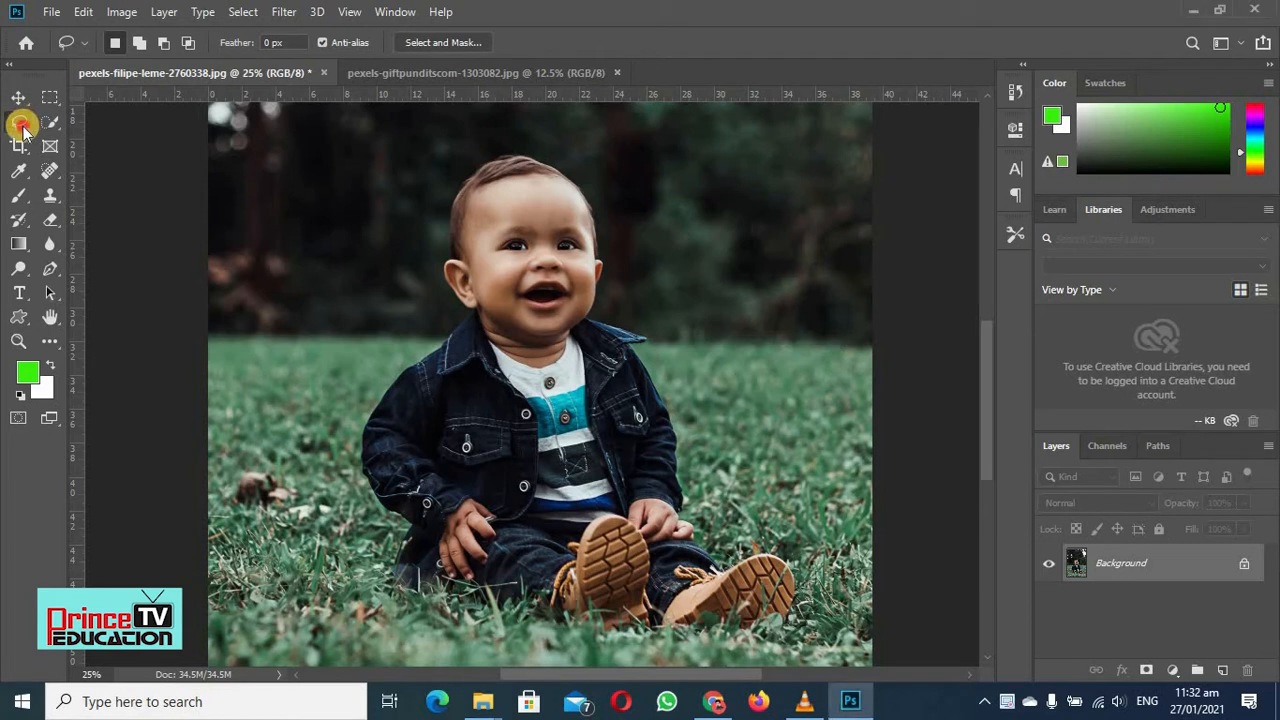
left_click(23, 132)
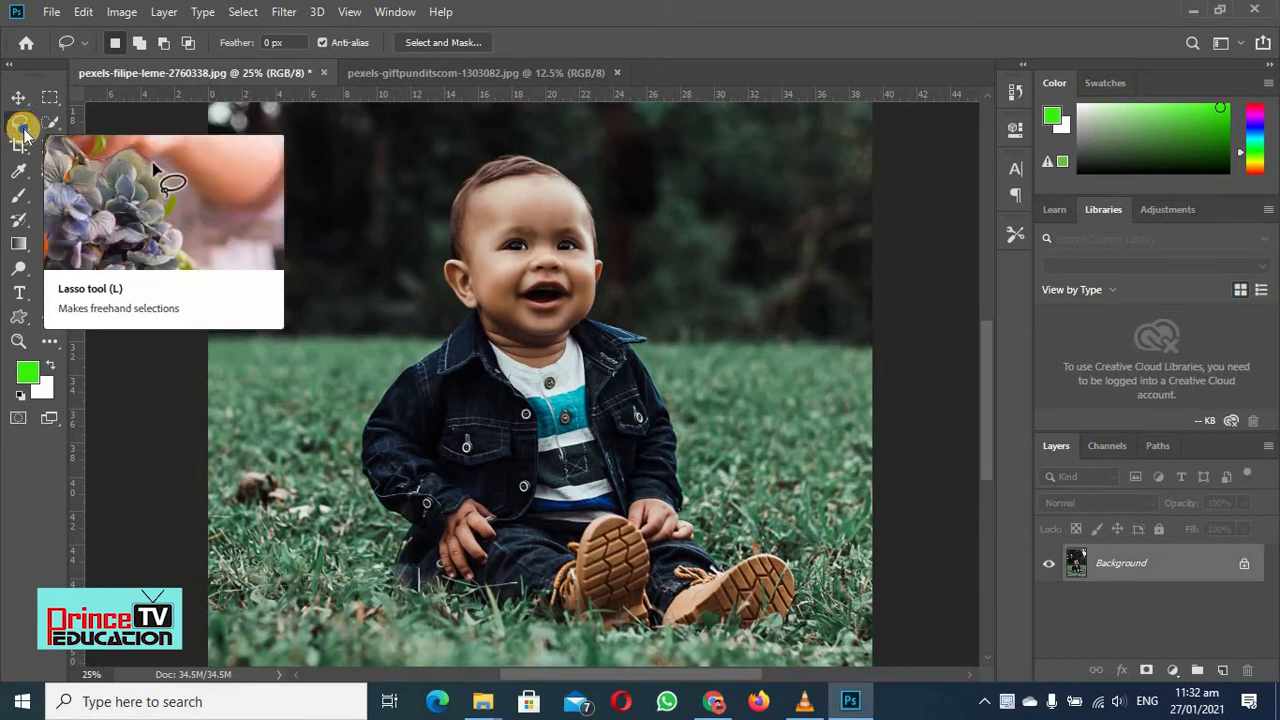
right_click(22, 126)
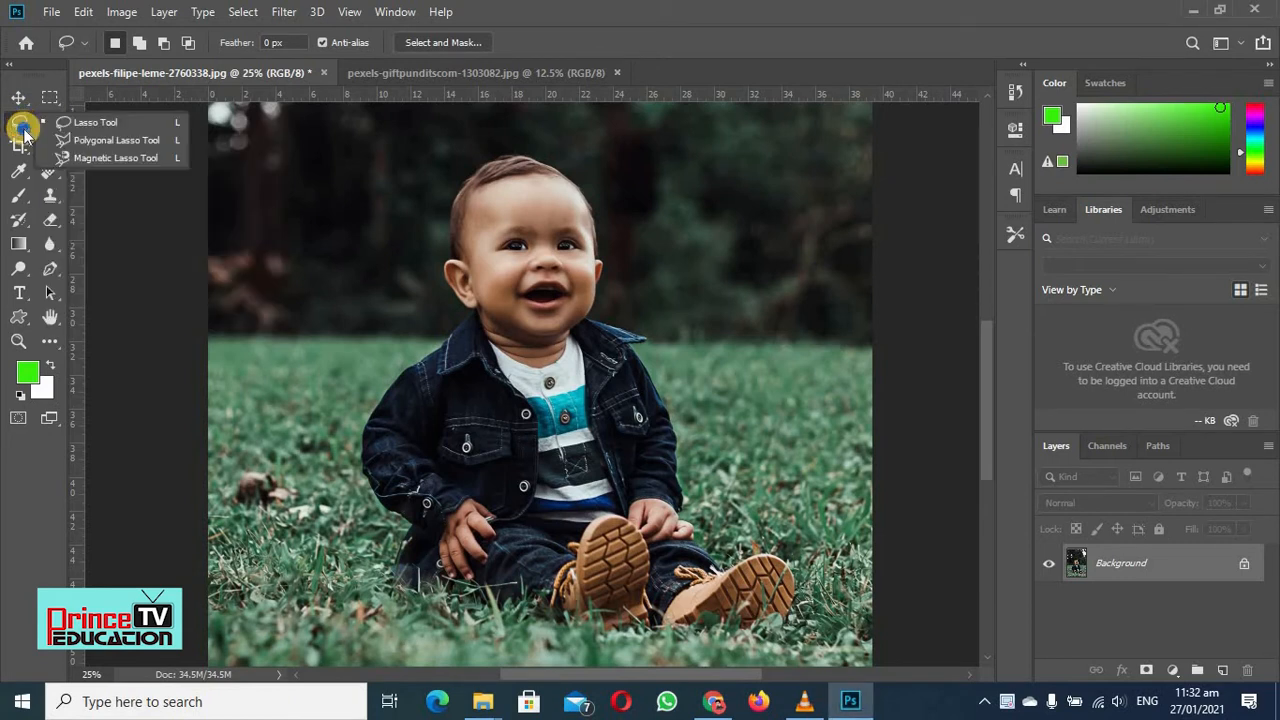
left_click(91, 139)
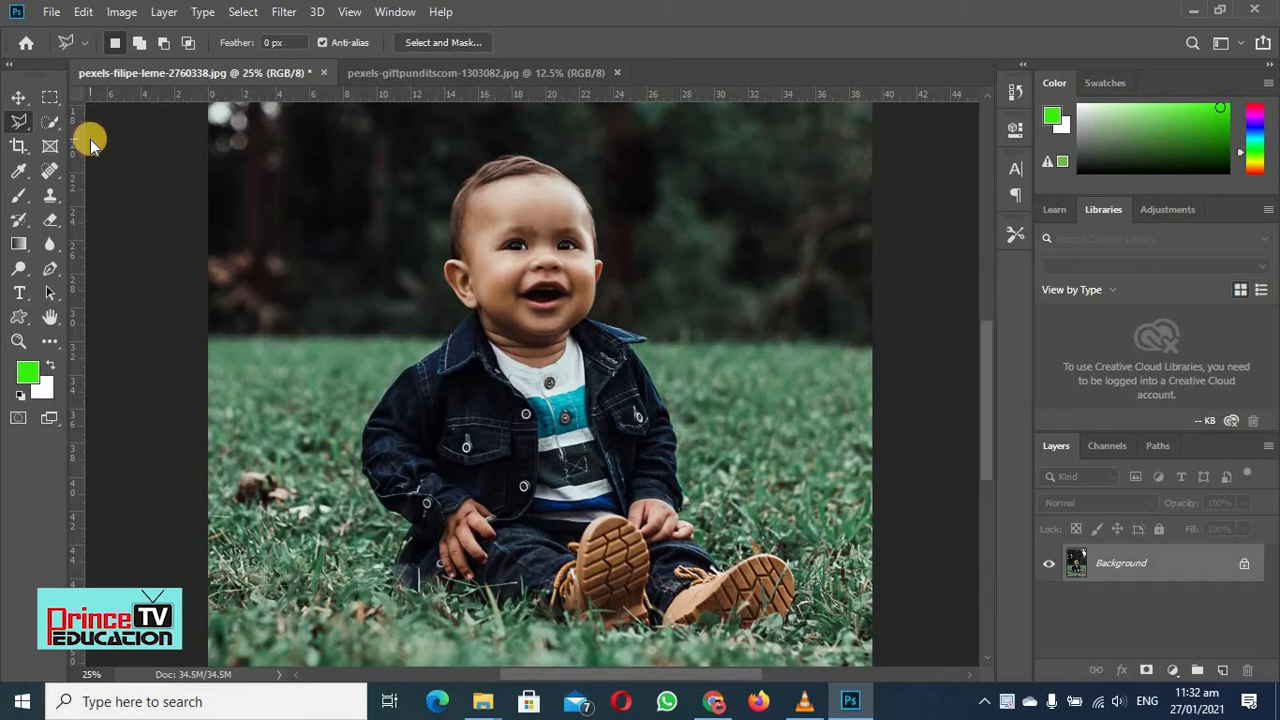
left_click(289, 173)
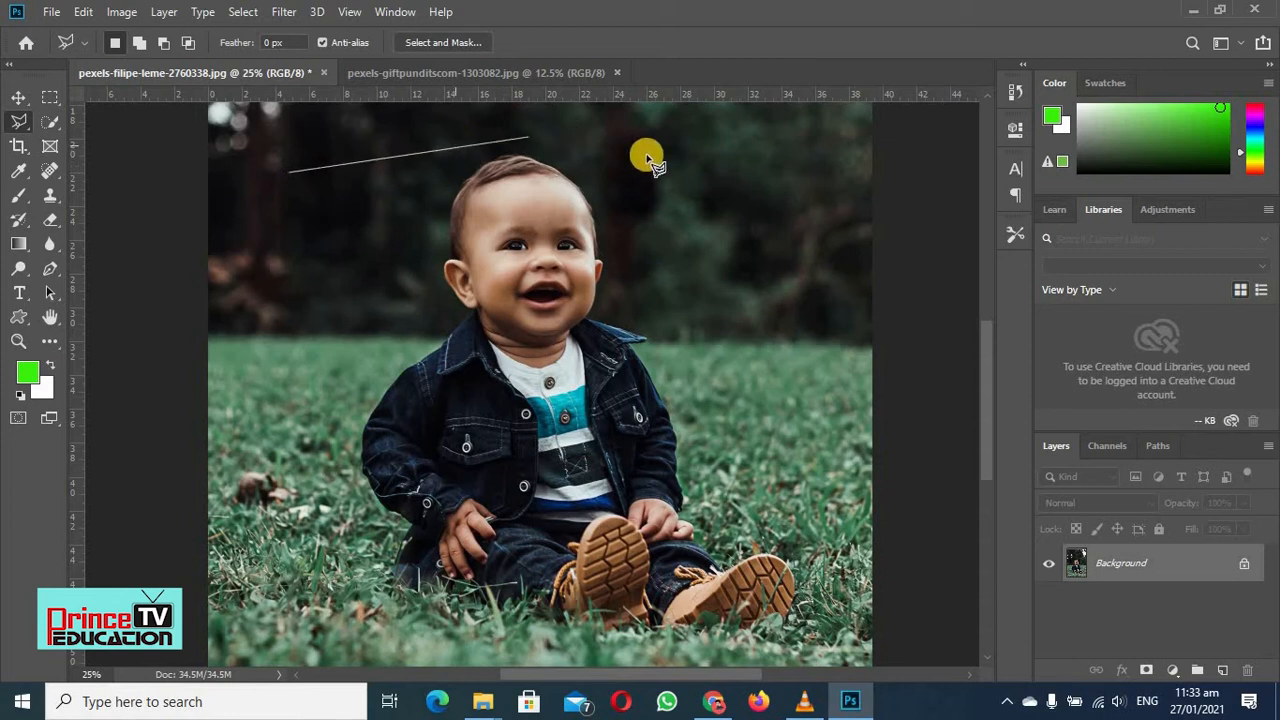
left_click(857, 172)
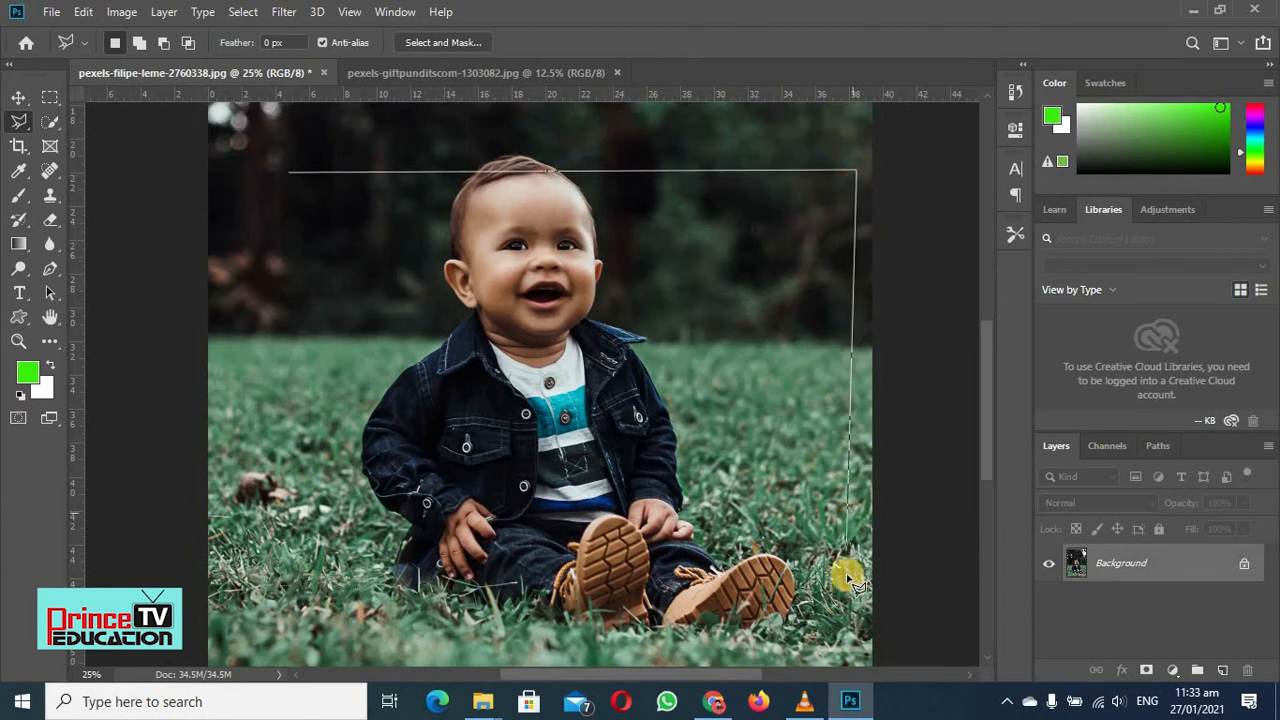
left_click(852, 636)
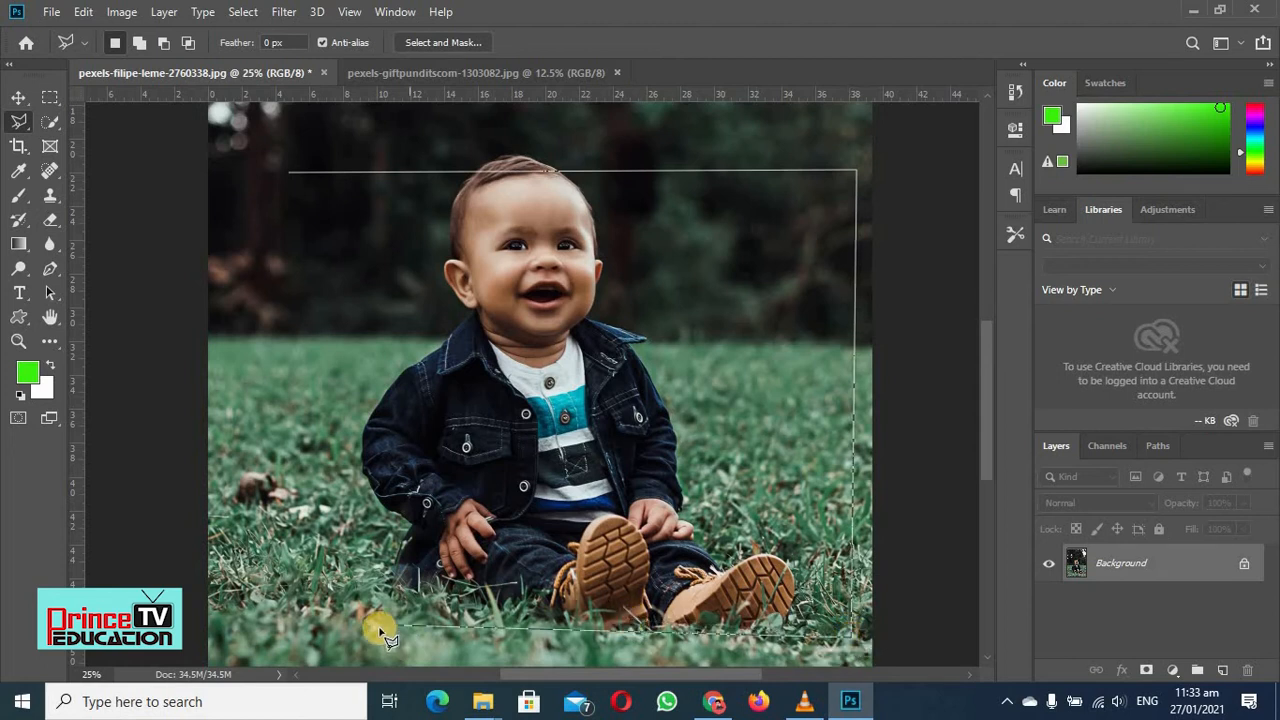
left_click(250, 640)
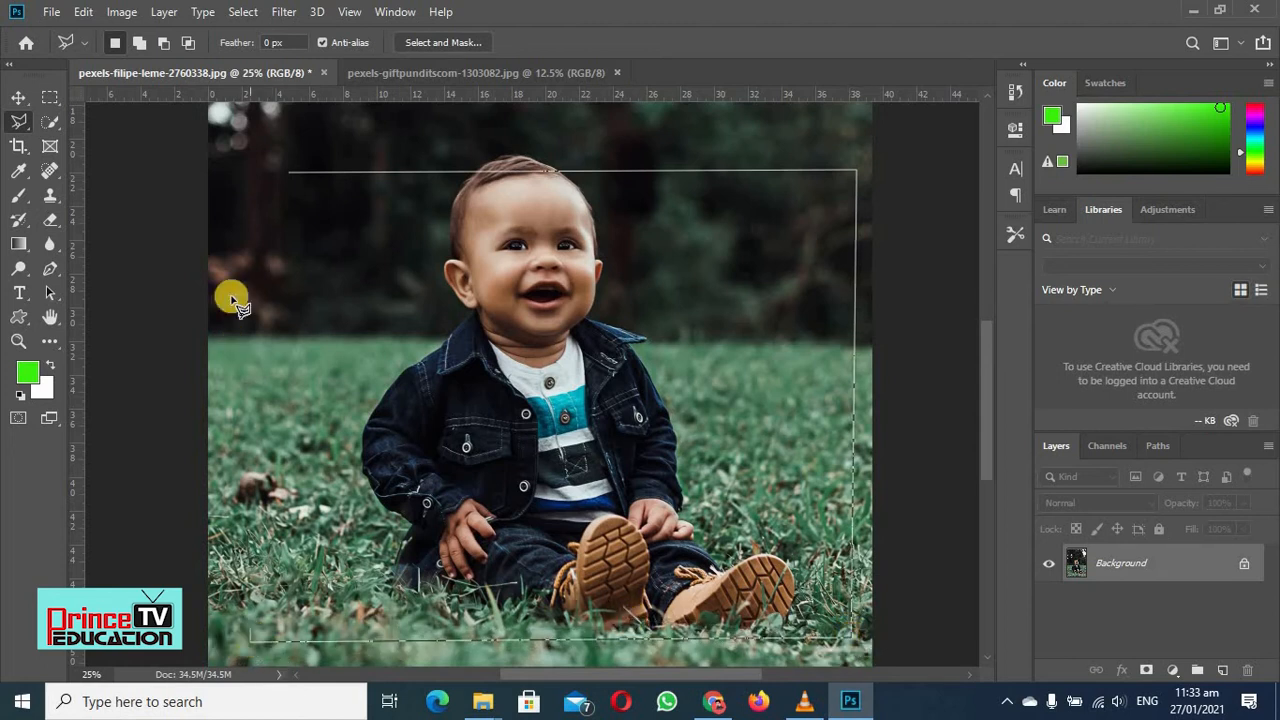
left_click(289, 175)
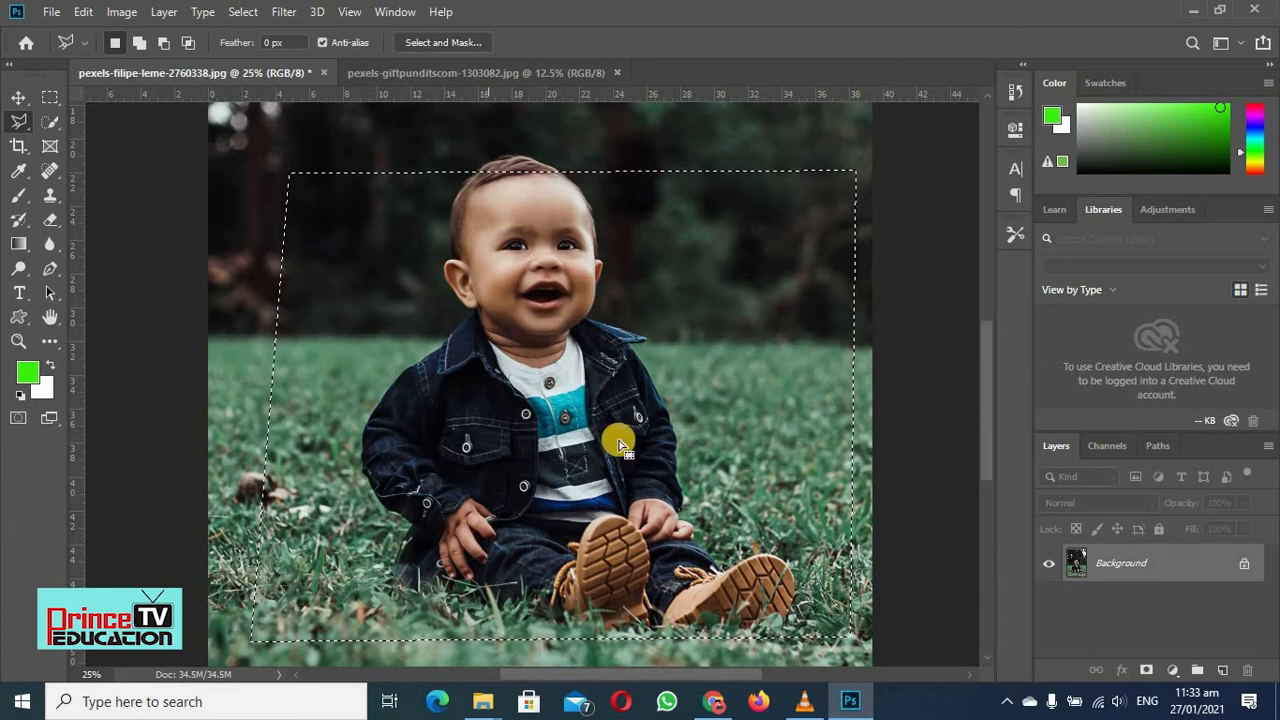
Switch to the pexels-giftpunditscom-1303082.jpg document and outline the white gift box with the red bow using the Polygonal Lasso.
left_click(506, 76)
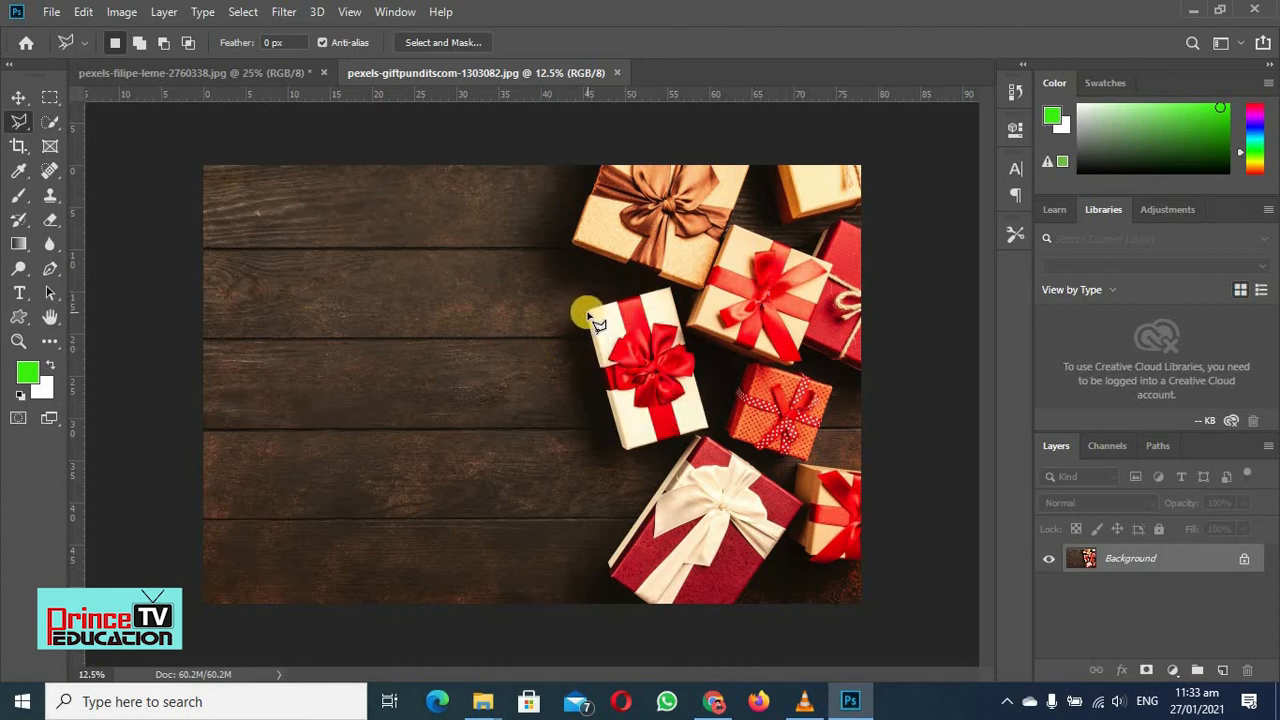
left_click(587, 311)
left_click(678, 293)
left_click(711, 437)
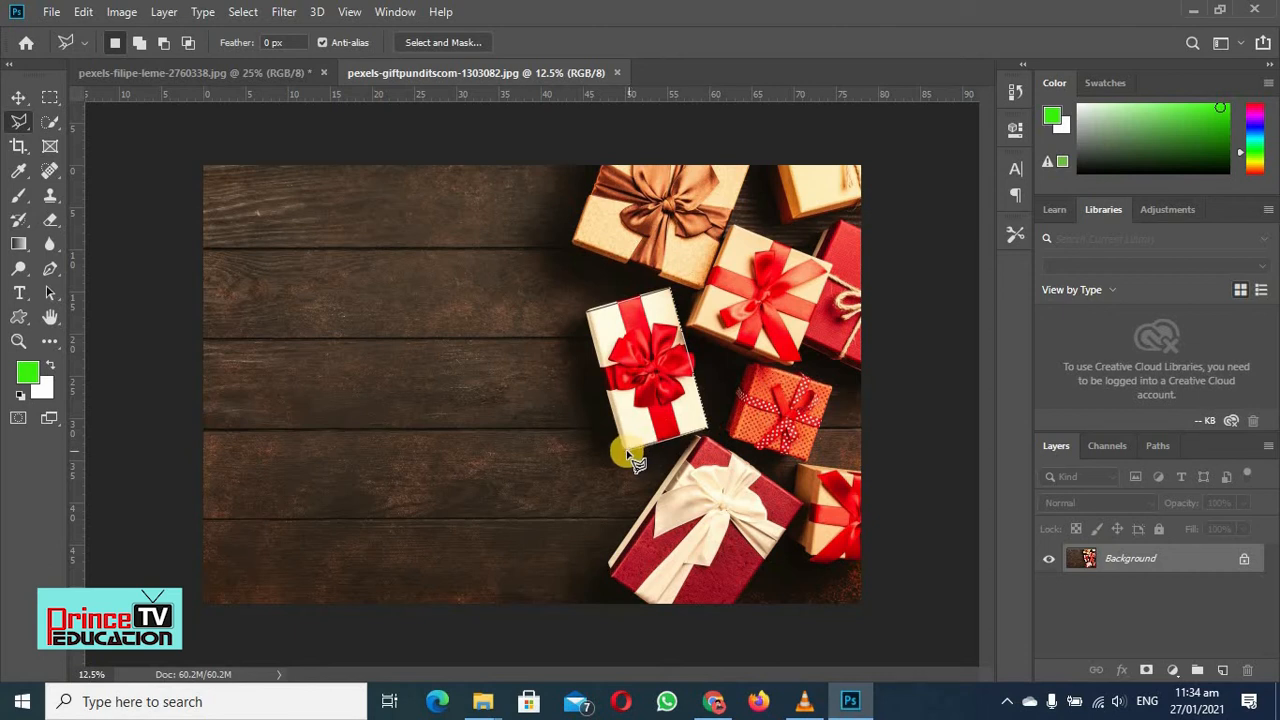
left_click(628, 454)
left_click(622, 425)
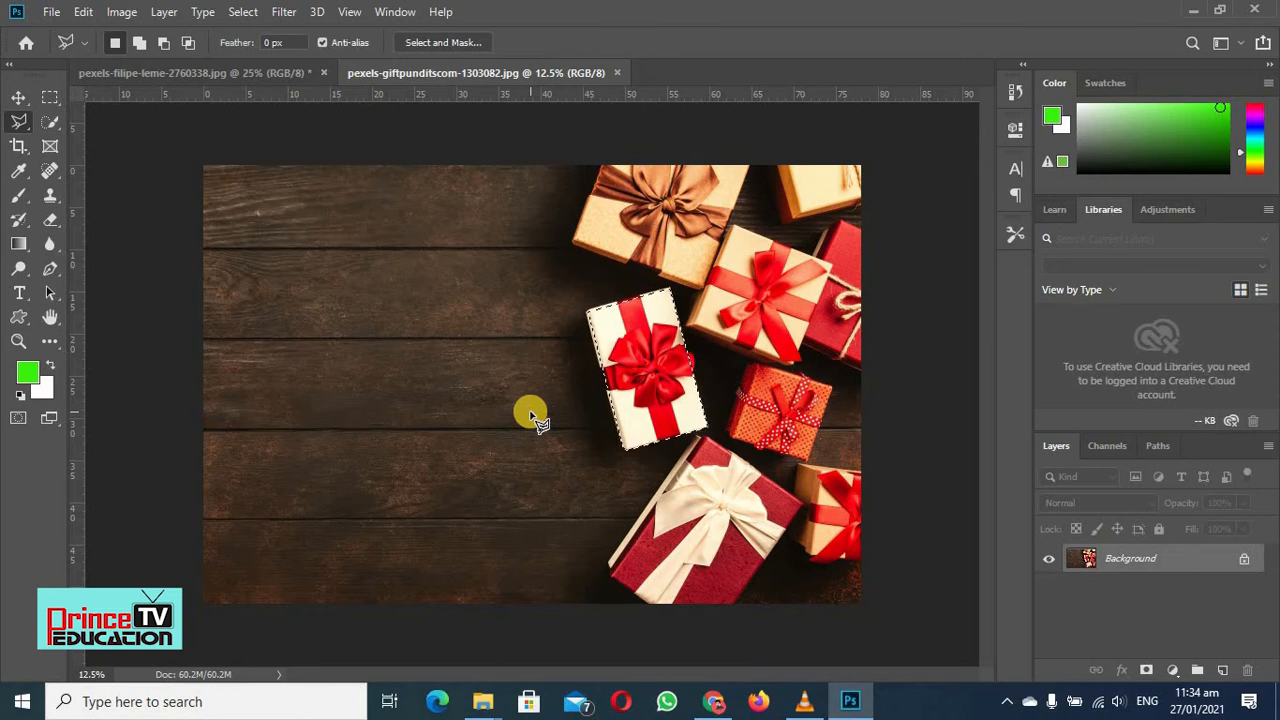
Inspect the white gift box's outline up close, undo the accidental selection shift, and deselect it.
key("z")
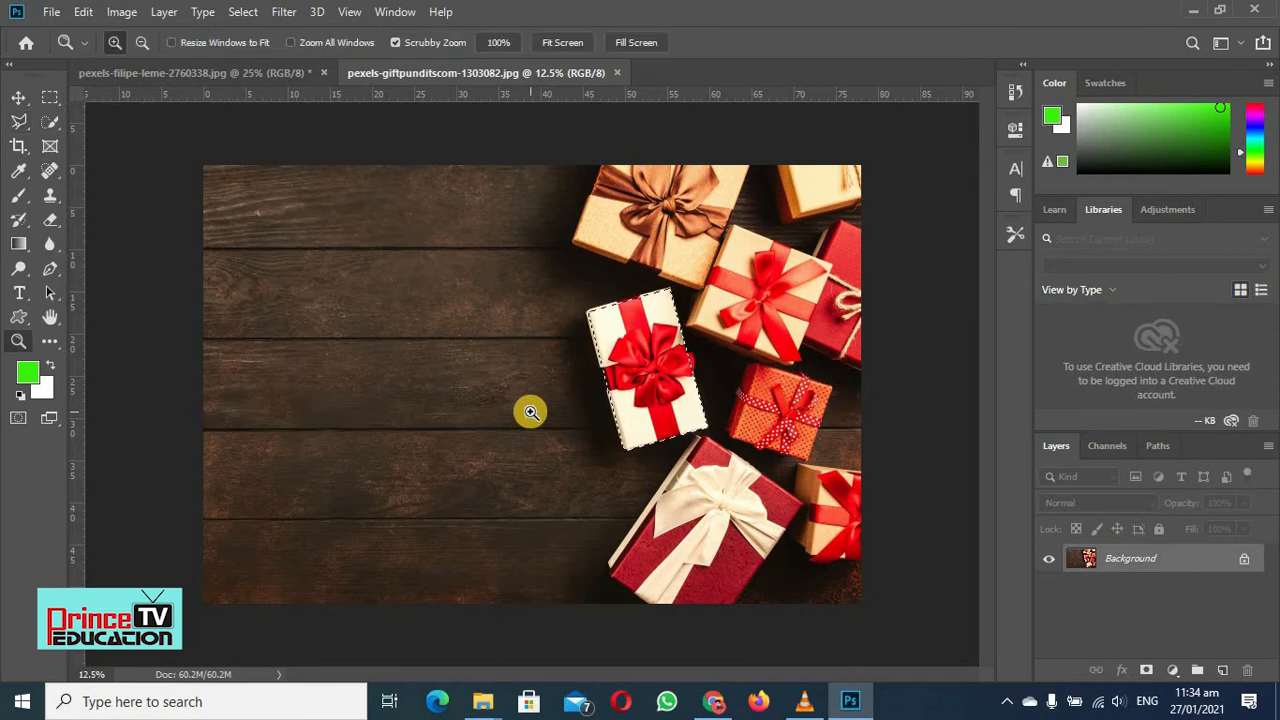
left_click(531, 412)
left_click(531, 412)
left_click(531, 412)
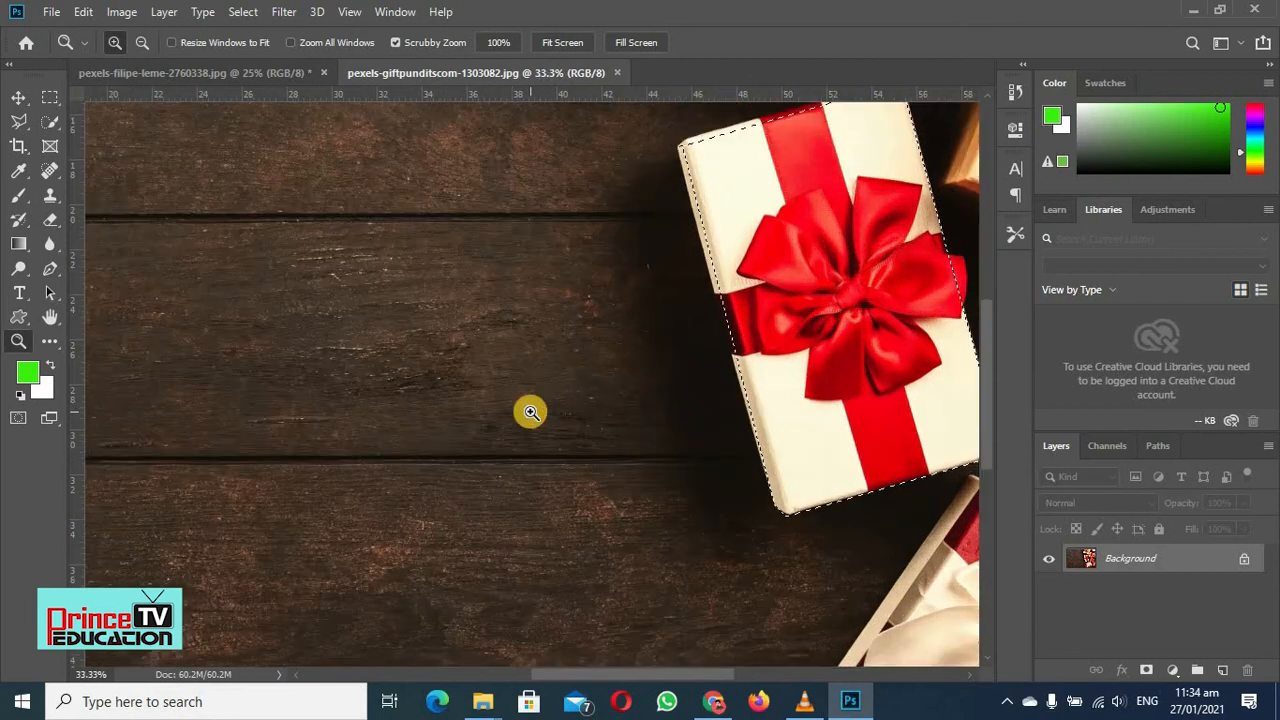
left_click(536, 412)
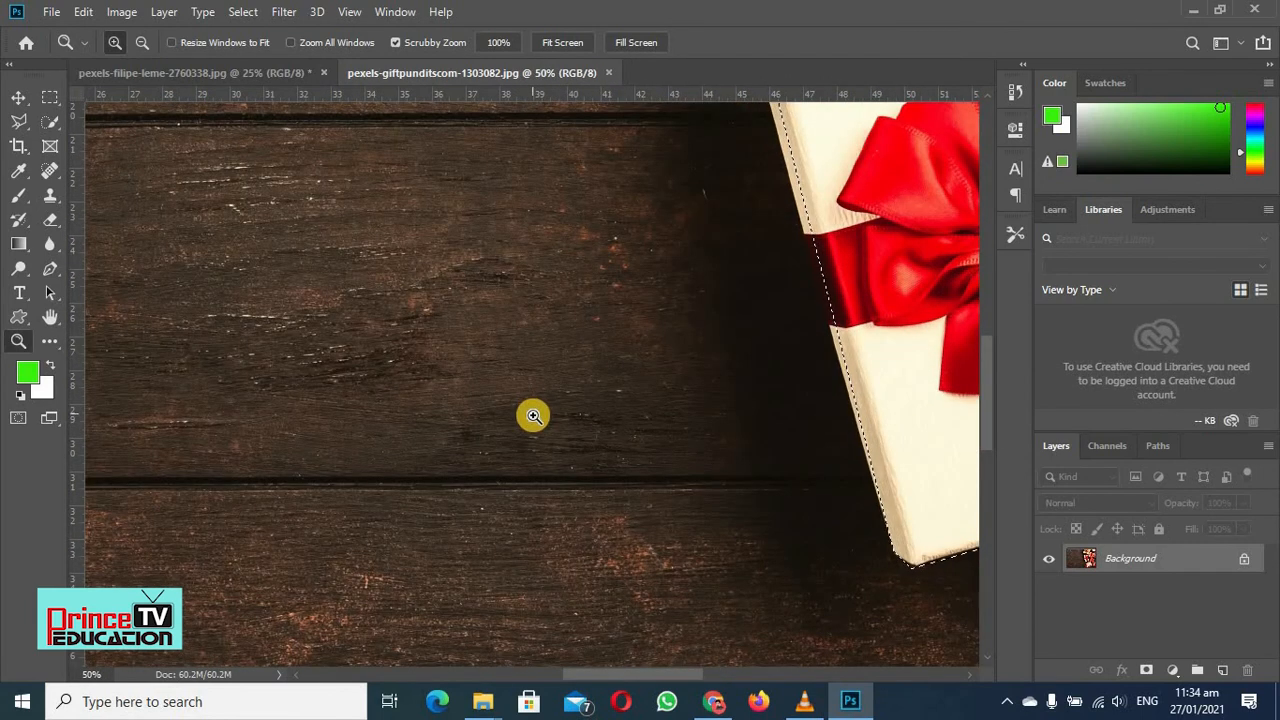
left_click(534, 416)
key("l")
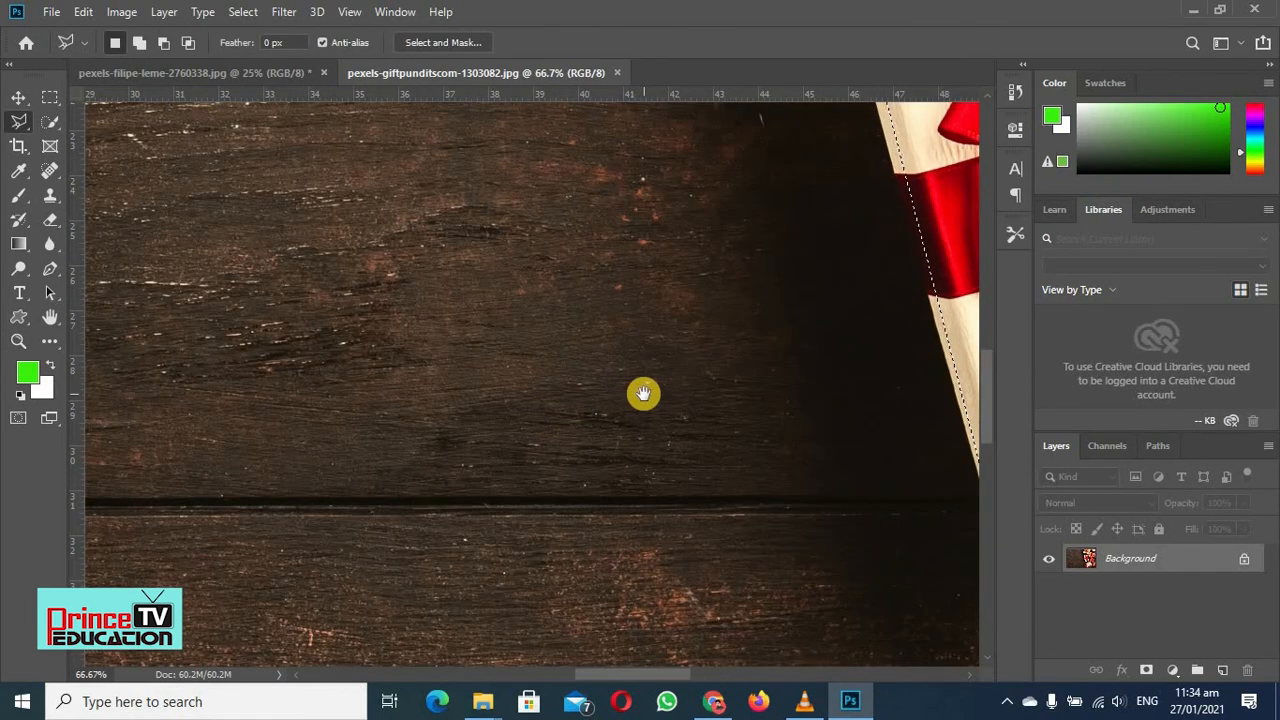
mouse_move(643, 394)
left_mouse_down()
mouse_move(483, 416)
mouse_move(289, 380)
left_mouse_up()
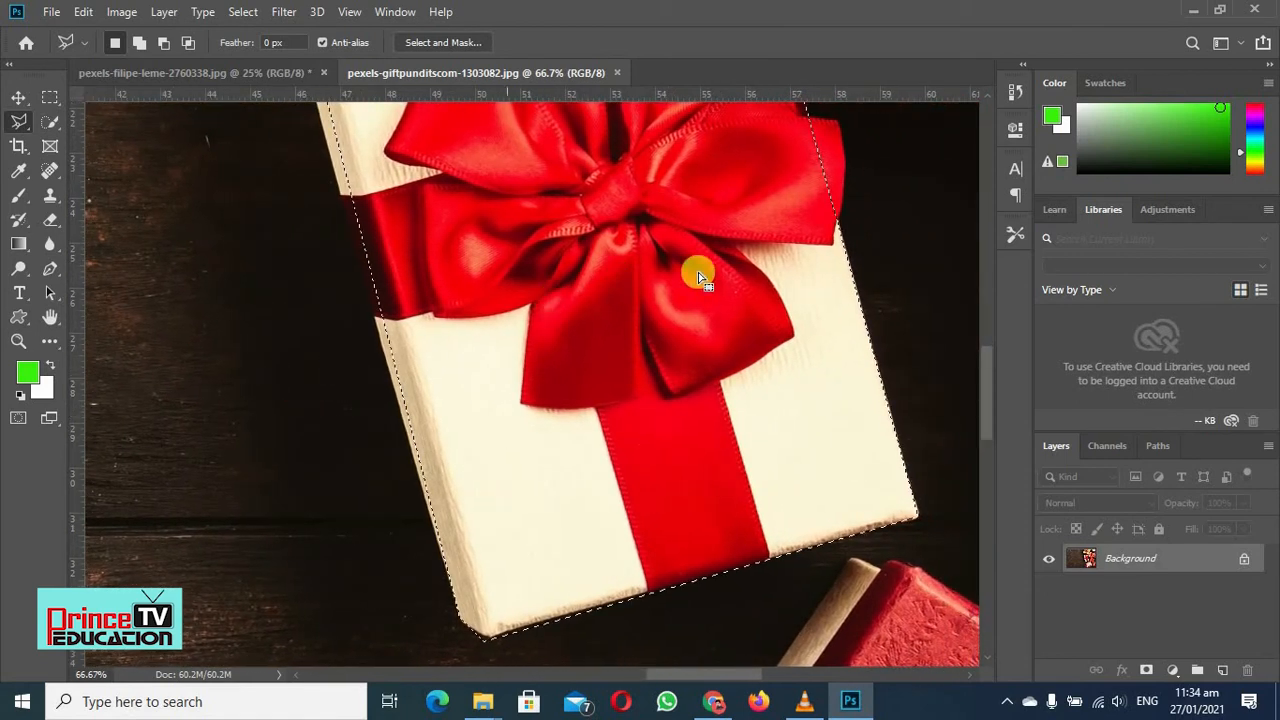
left_click_drag(703, 289, 704, 291)
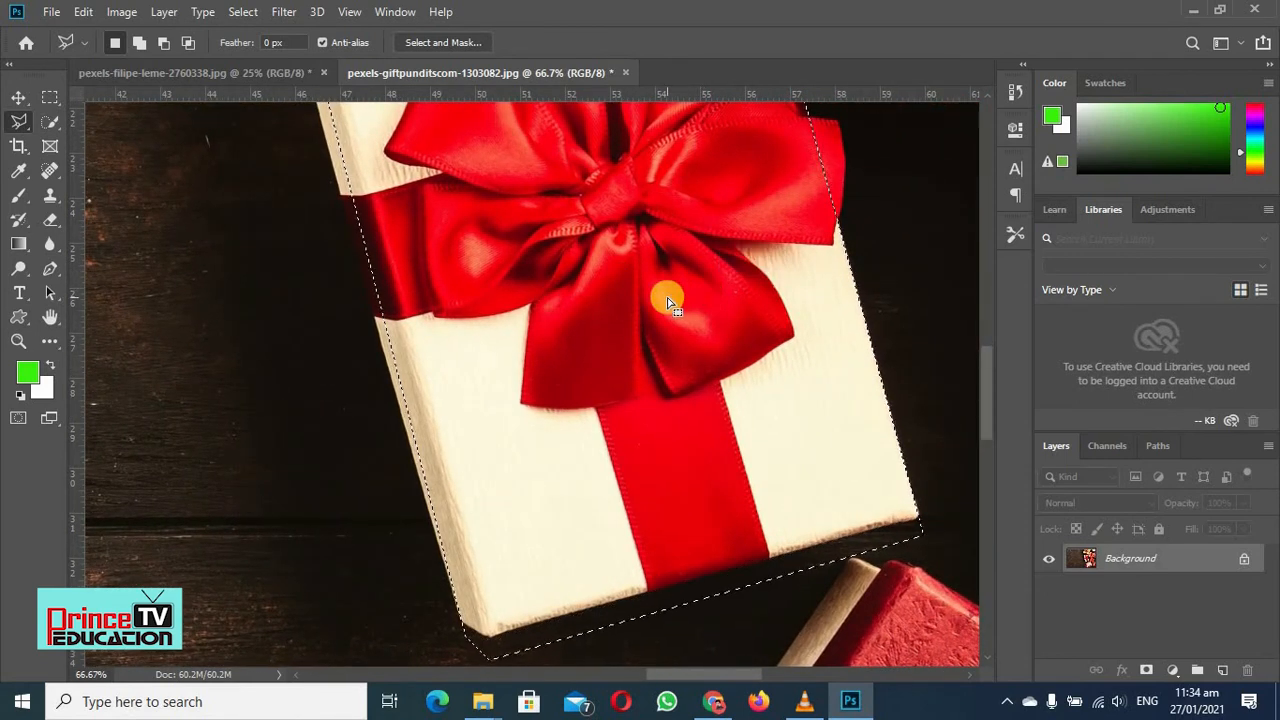
key("ctrl+z")
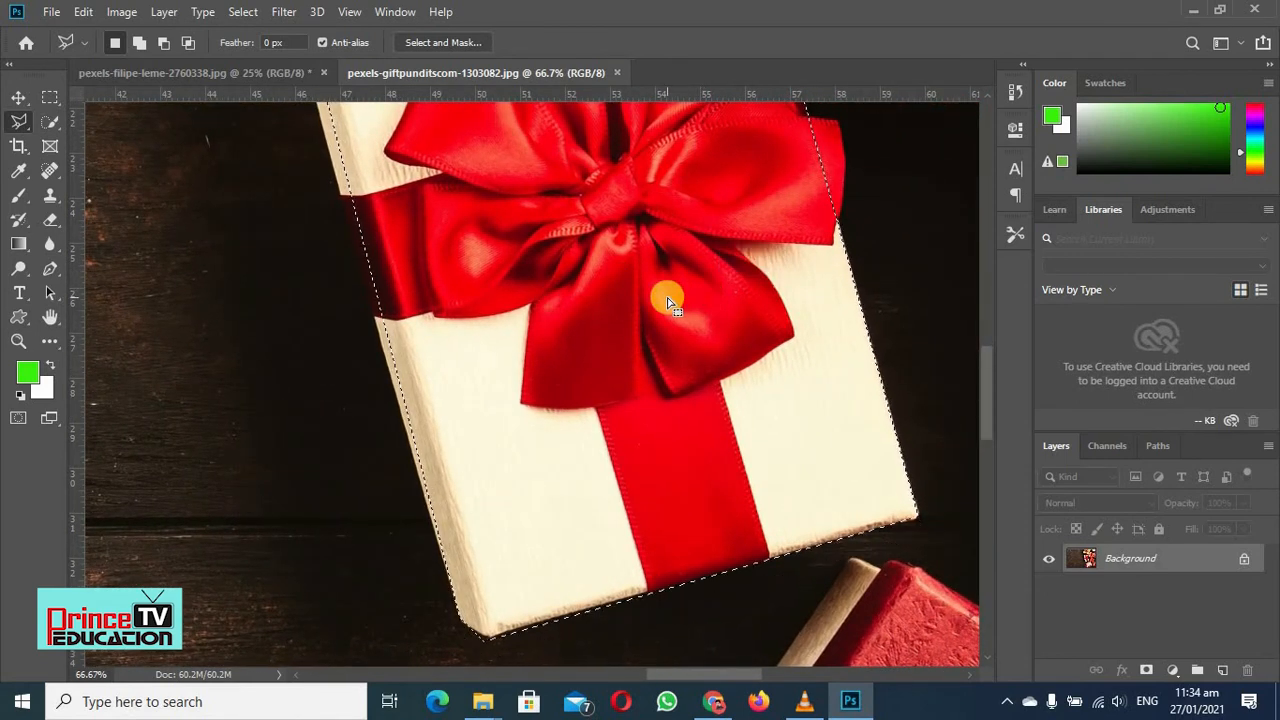
key("ctrl+d")
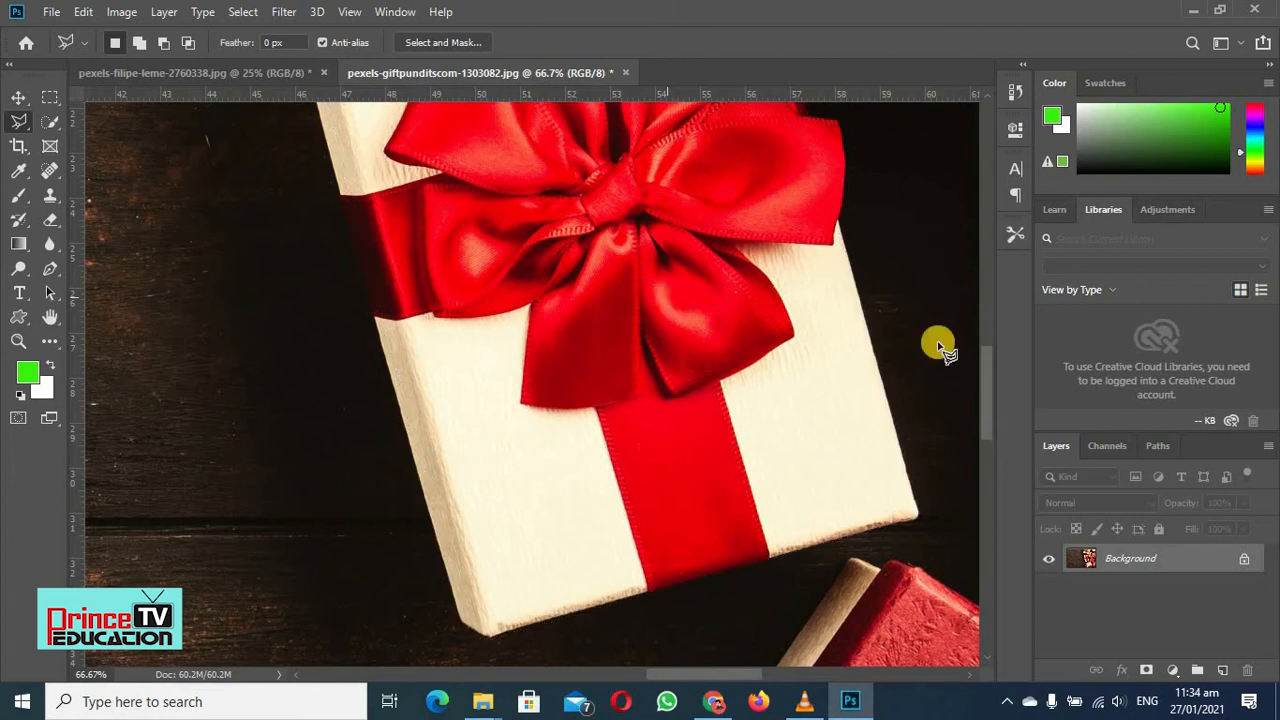
Start a new polygonal selection along the white gift box's upper edge, removing the misplaced point inside the box.
left_click_drag(989, 393, 988, 314)
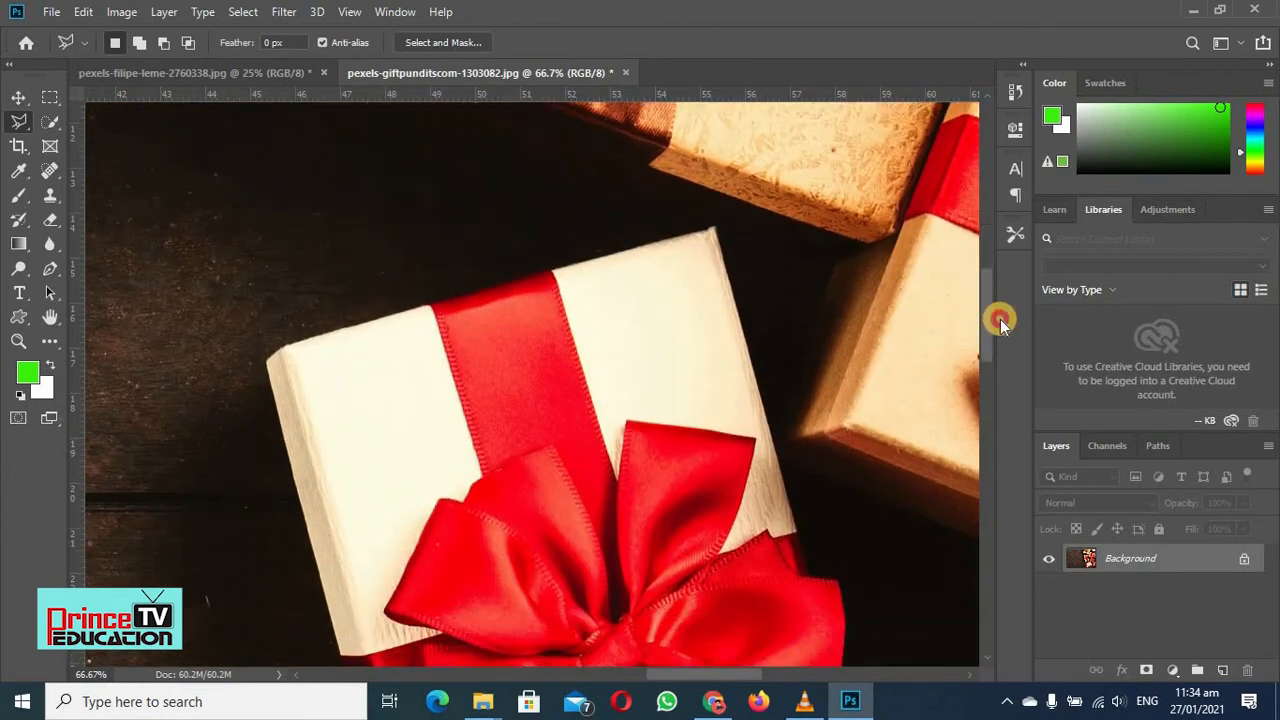
left_click(267, 363)
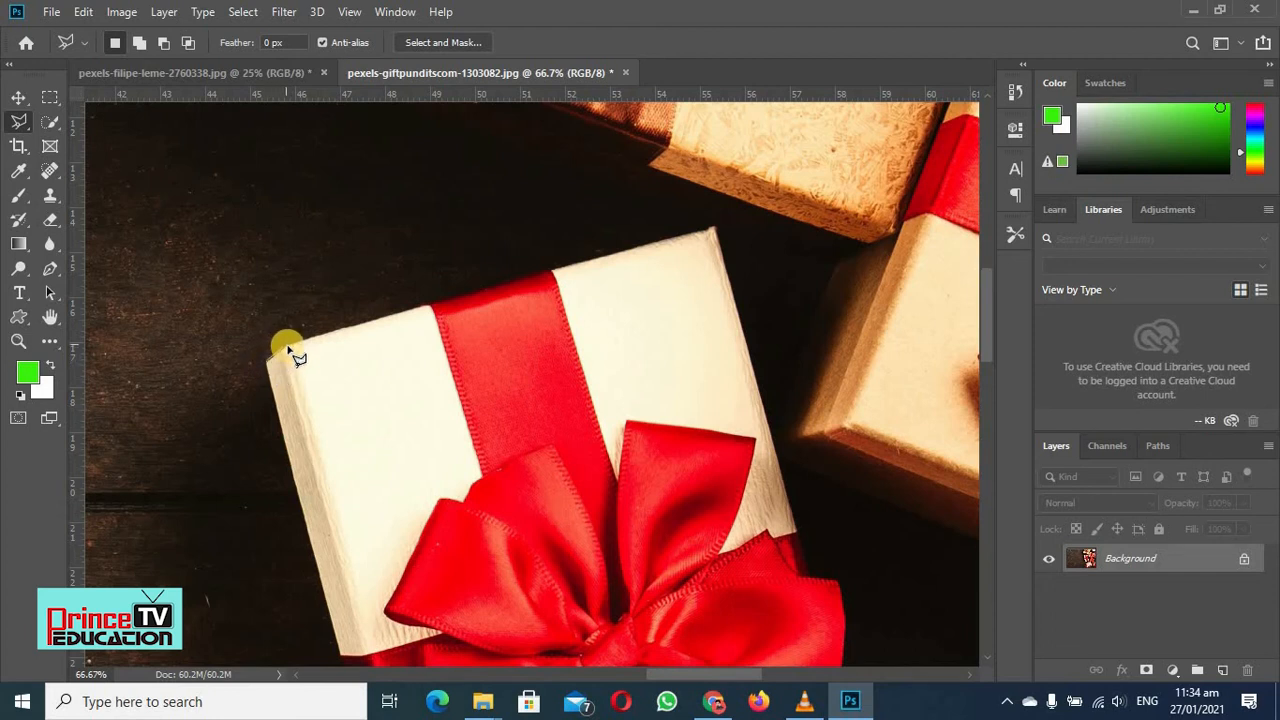
left_click(287, 347)
left_click(713, 230)
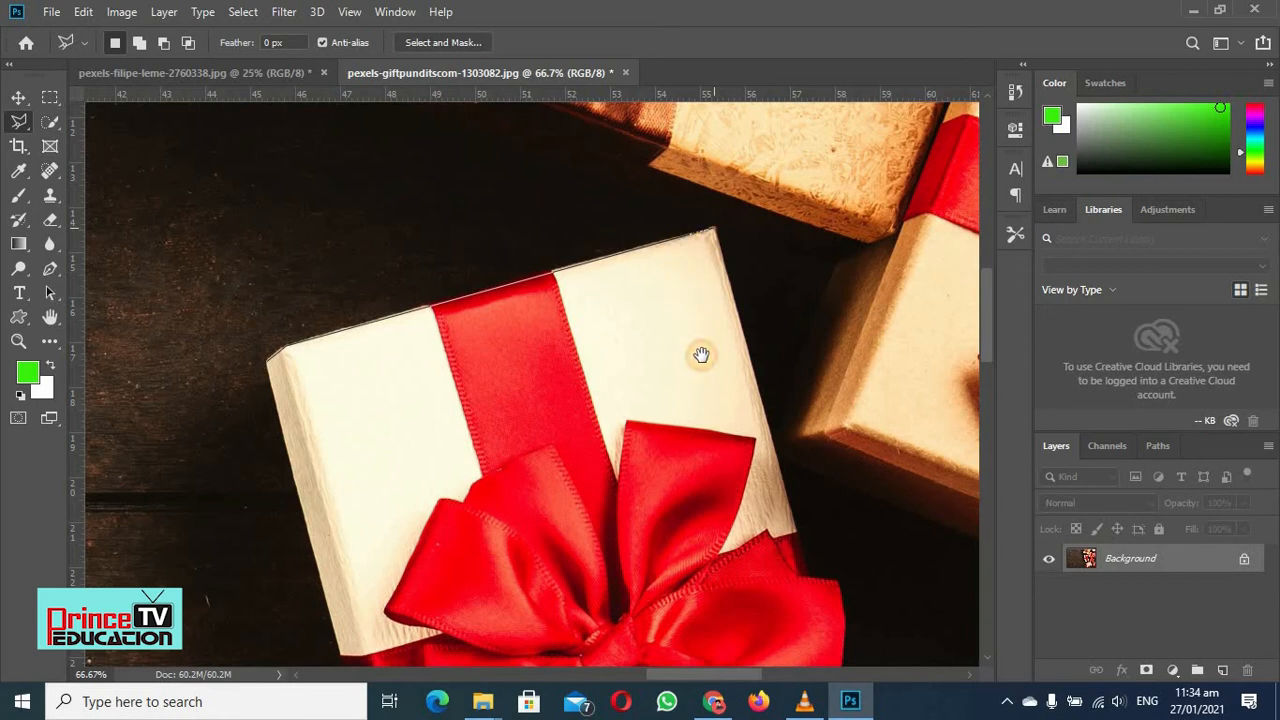
left_click(684, 401)
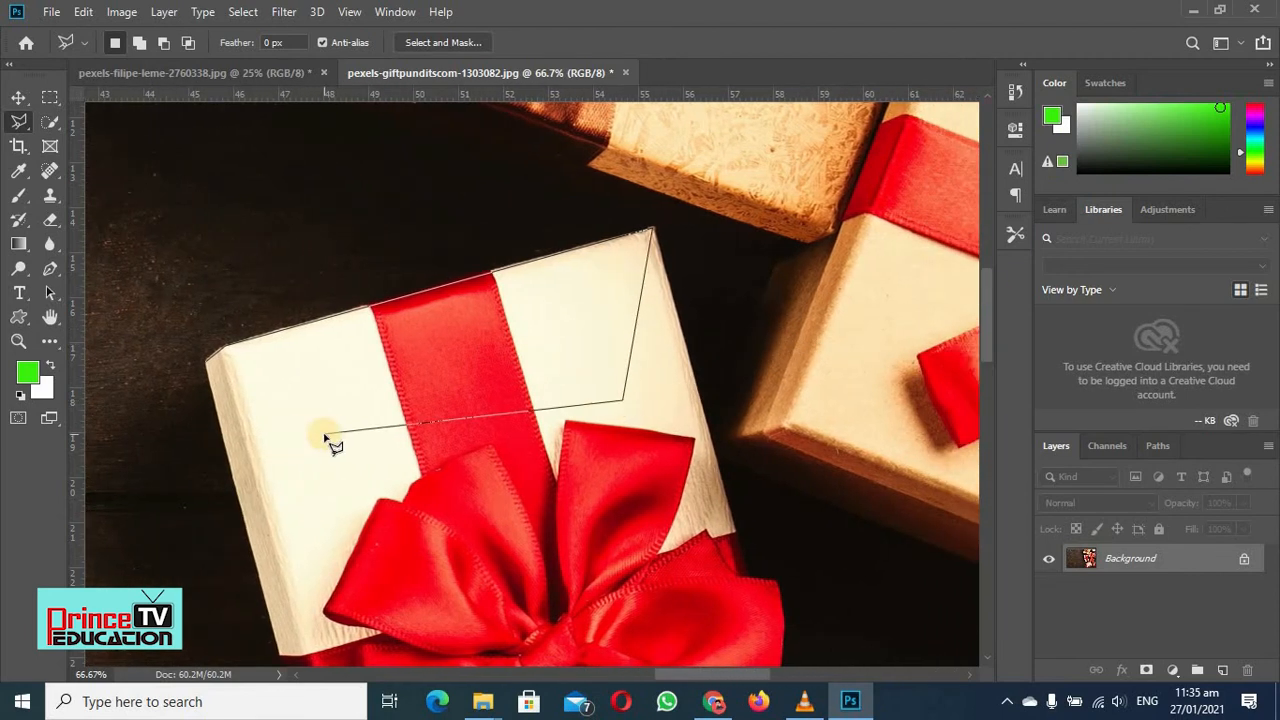
key("BackSpace")
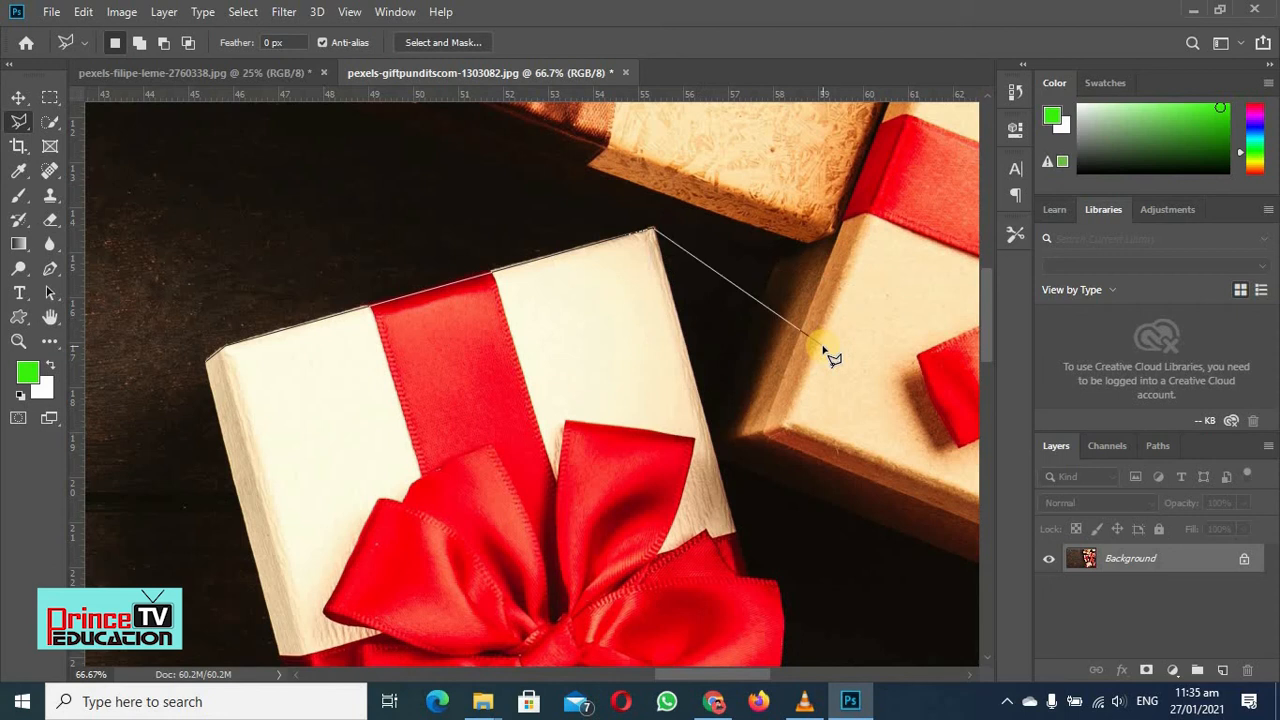
Continue the polygonal selection around the white gift box's right, bottom and left edges and close it at the starting corner.
mouse_move(697, 457)
left_mouse_down()
mouse_move(604, 150)
mouse_move(494, 240)
mouse_move(482, 358)
mouse_move(484, 218)
left_mouse_up()
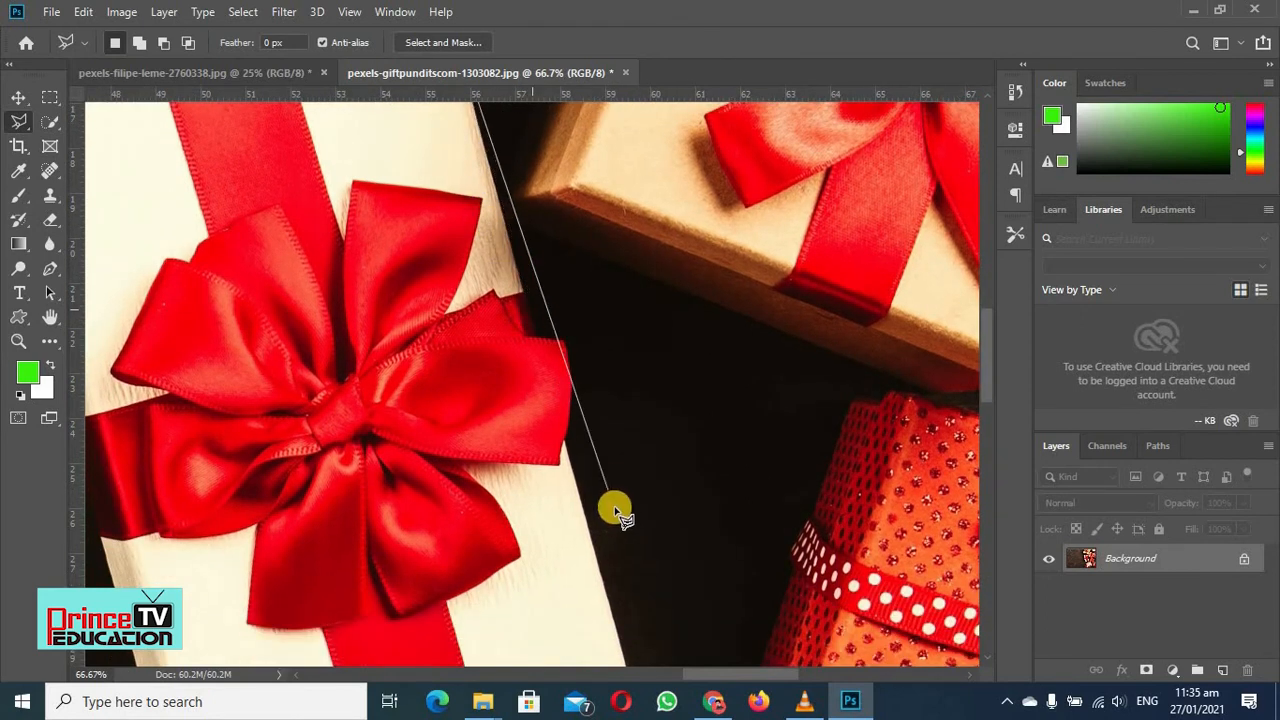
left_click_drag(606, 588, 420, 458)
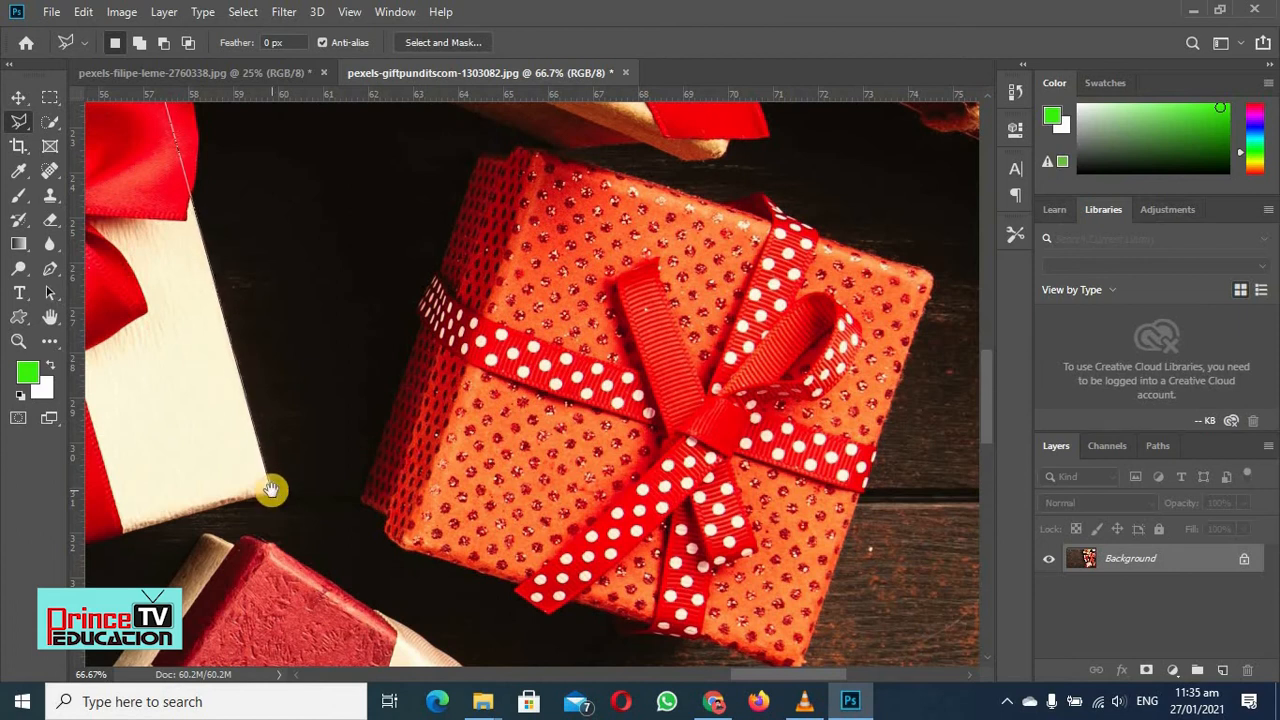
left_click_drag(200, 565, 514, 509)
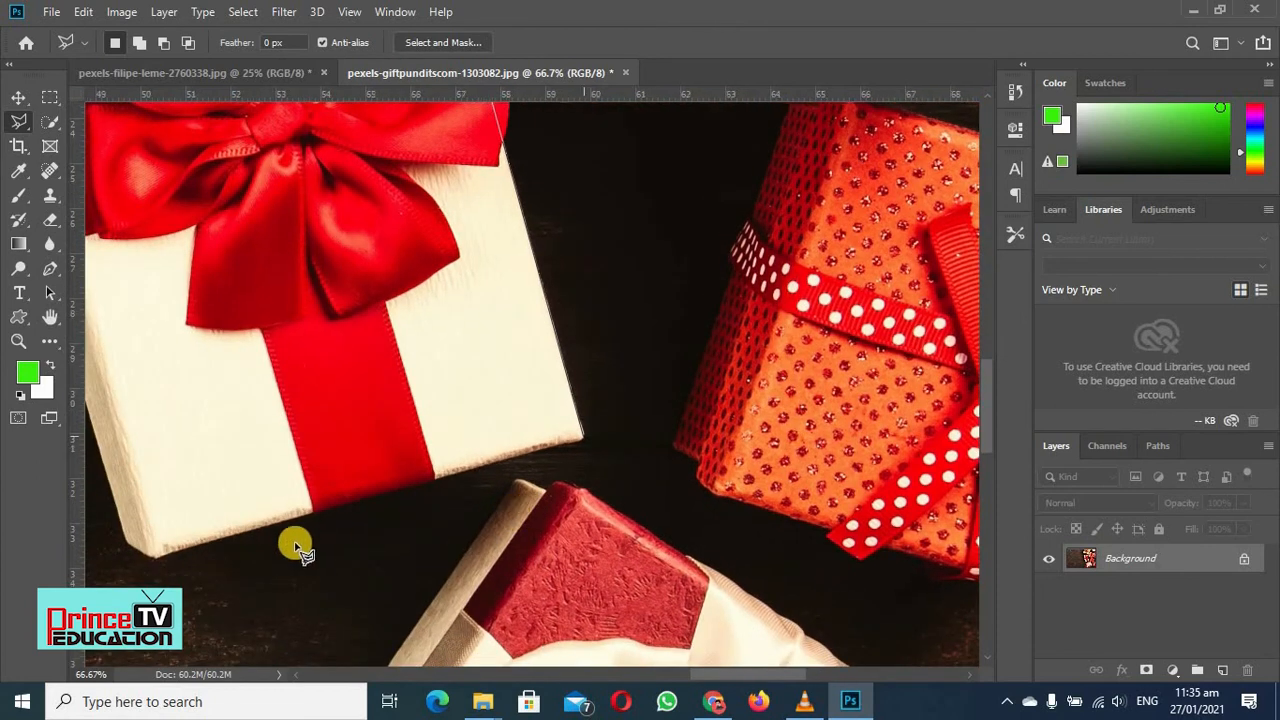
left_click(156, 557)
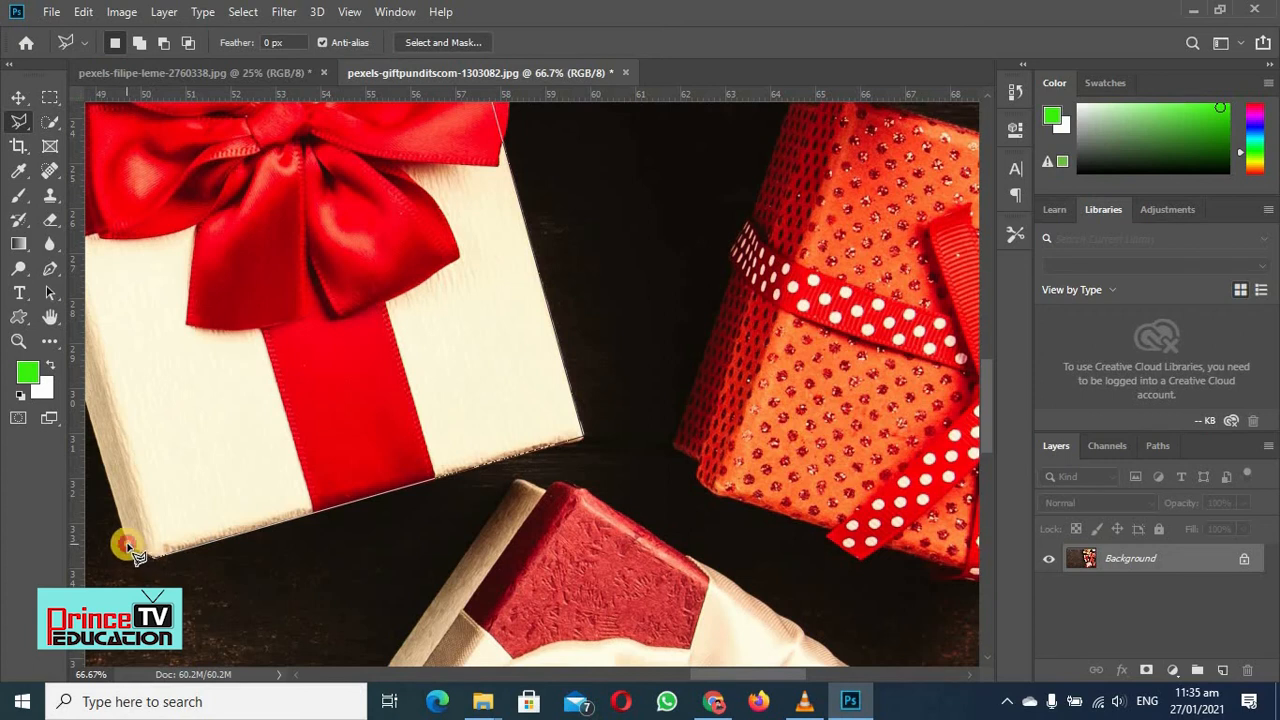
left_click(127, 545)
left_click_drag(239, 404, 247, 405)
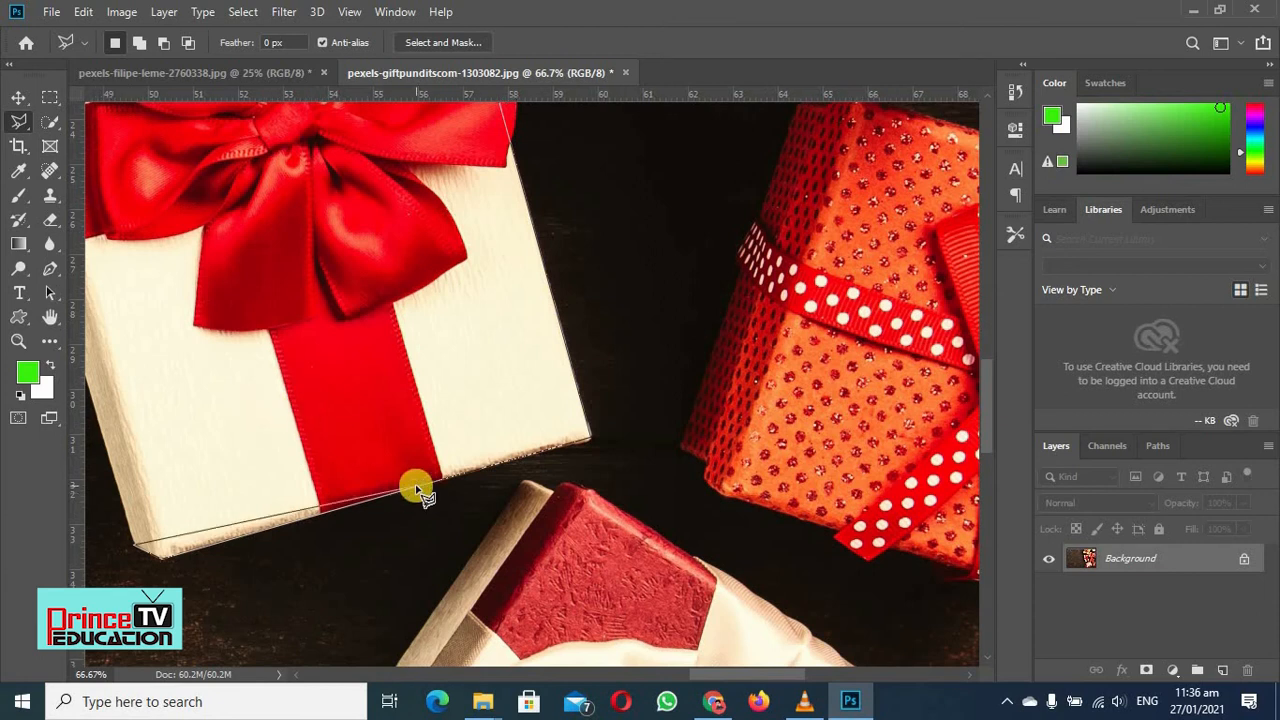
left_click_drag(314, 443, 586, 511)
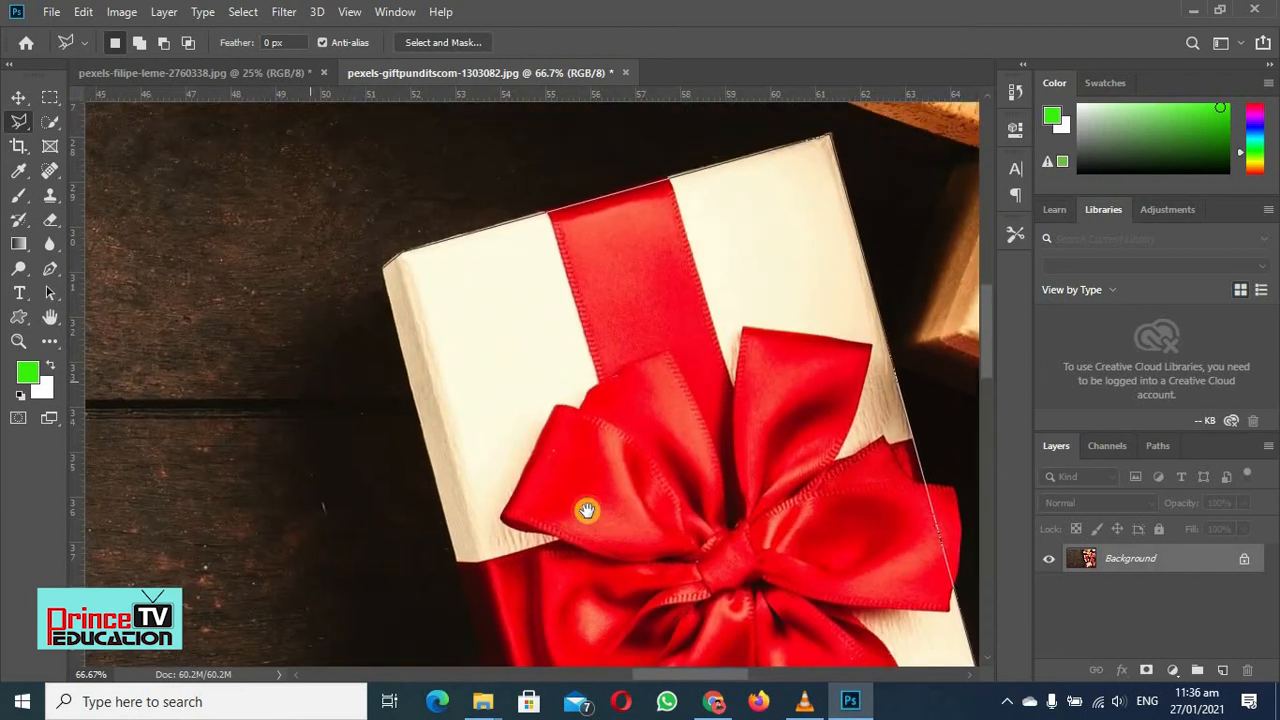
left_click(384, 267)
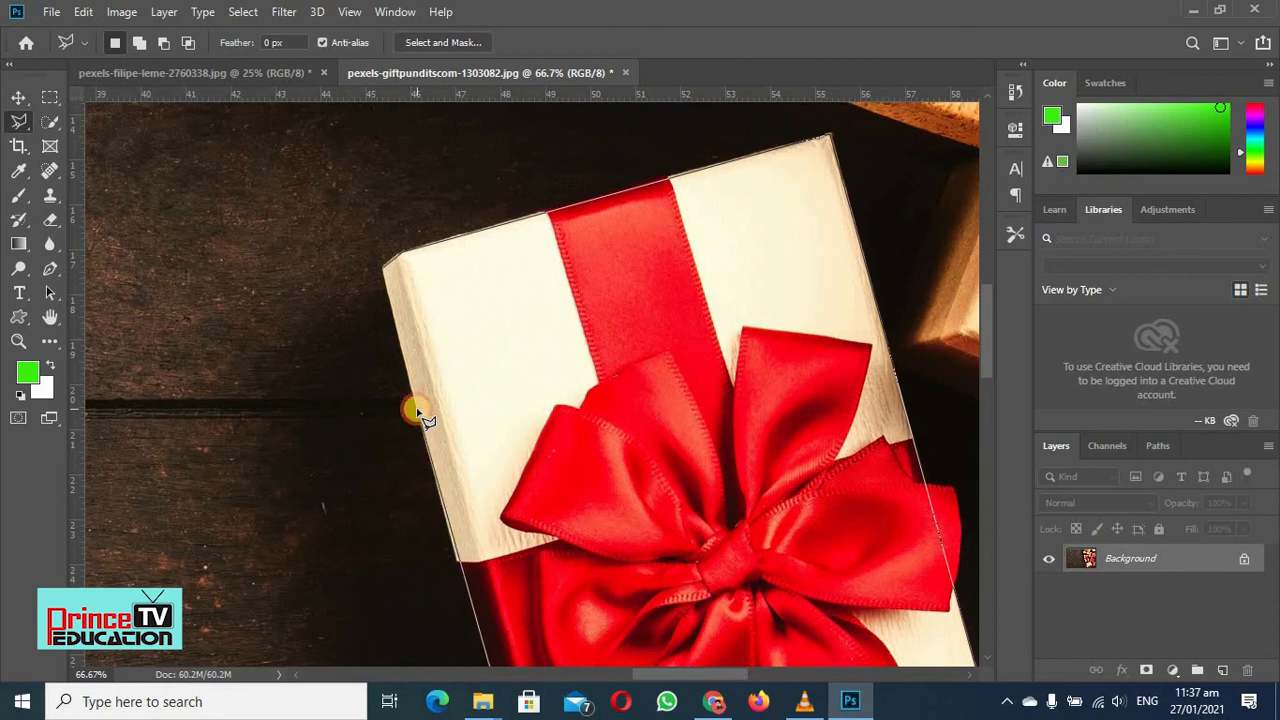
left_click(386, 272)
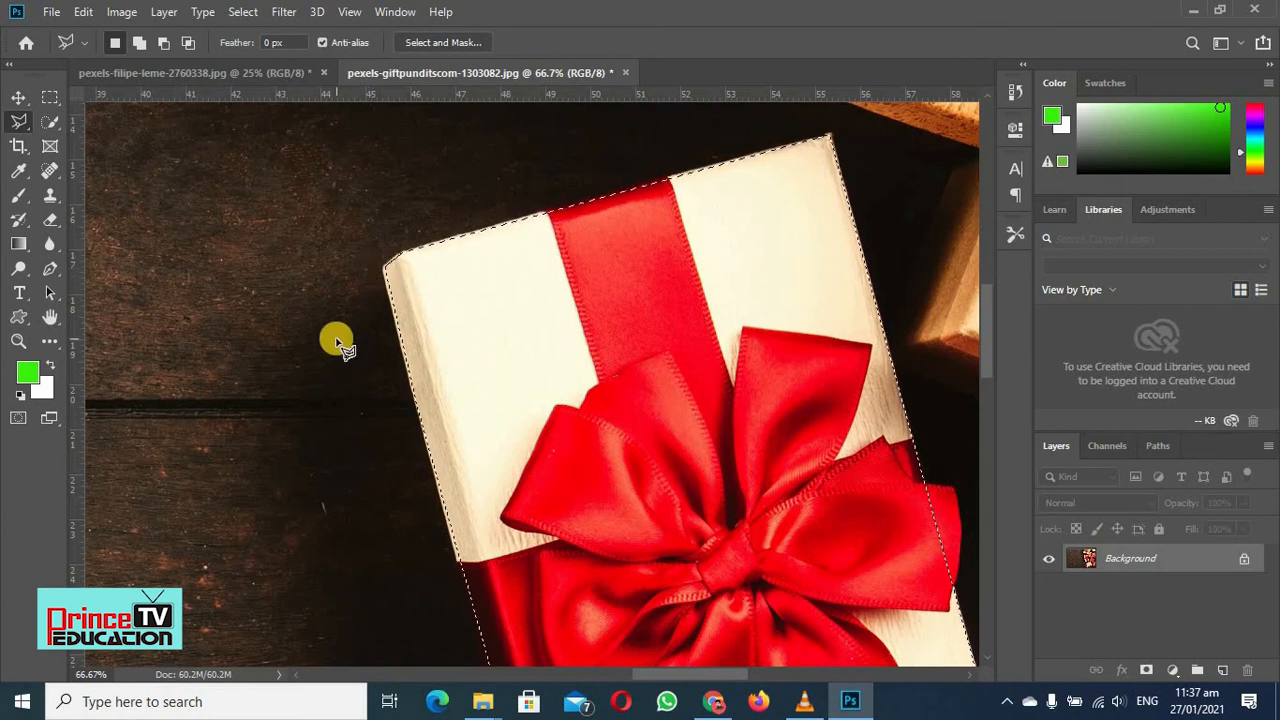
Examine how closely the selection follows the edges of the white gift box.
scroll(704, 298, "down", 5)
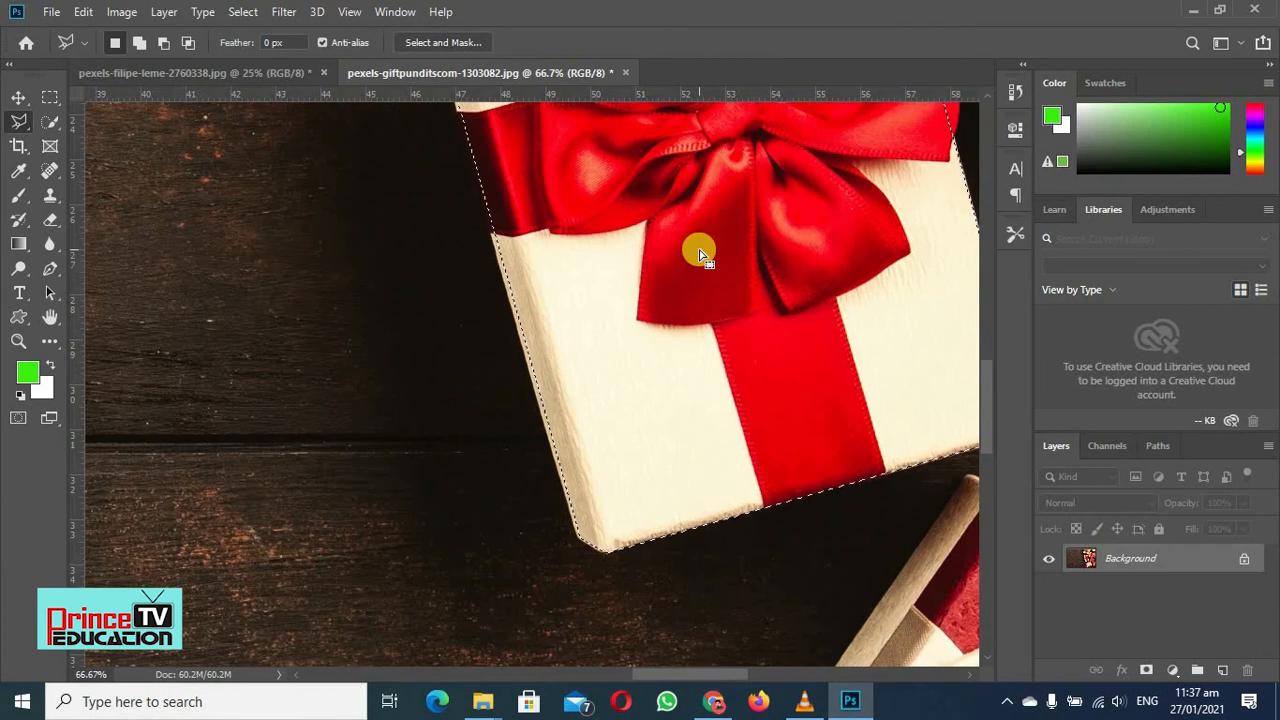
key("space")
left_click_drag(697, 258, 544, 422)
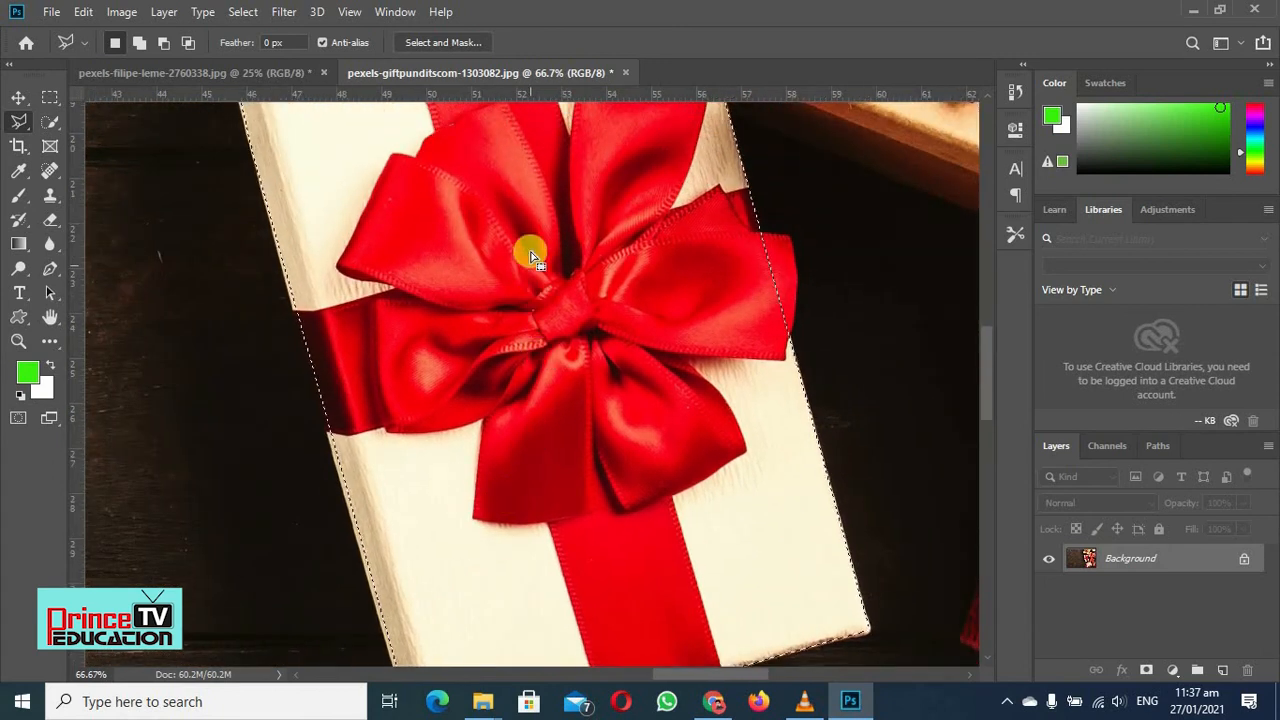
key("z")
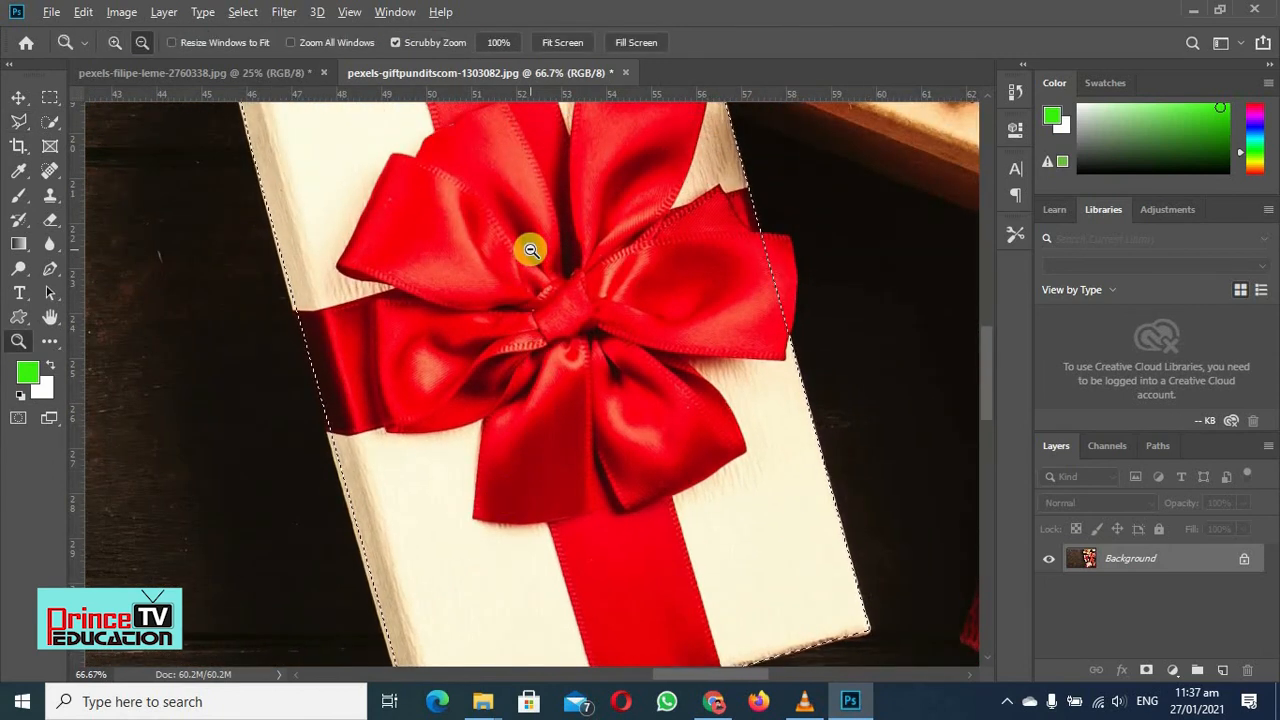
left_click(531, 250, "alt")
left_click(531, 250, "alt")
left_click(531, 250, "alt")
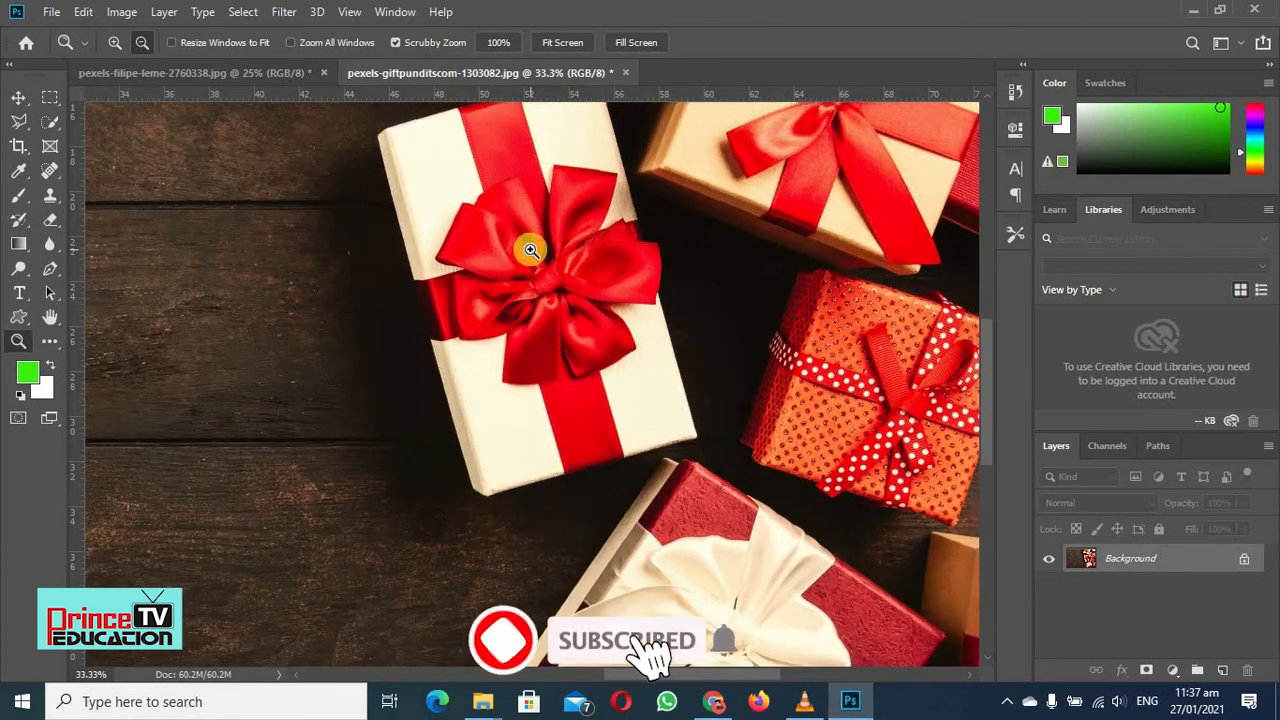
left_click_drag(543, 200, 547, 391)
Return to the Polygonal Lasso tool and show the available lasso tool variants.
key("l")
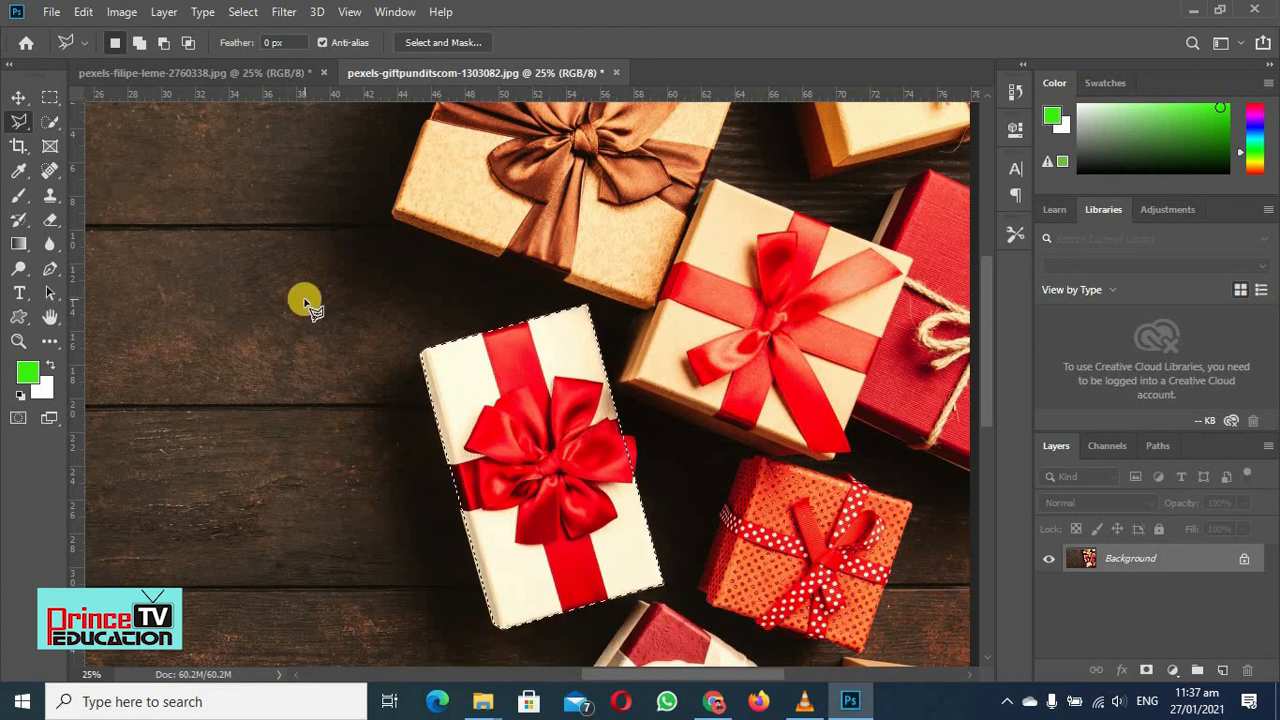
right_click(16, 127)
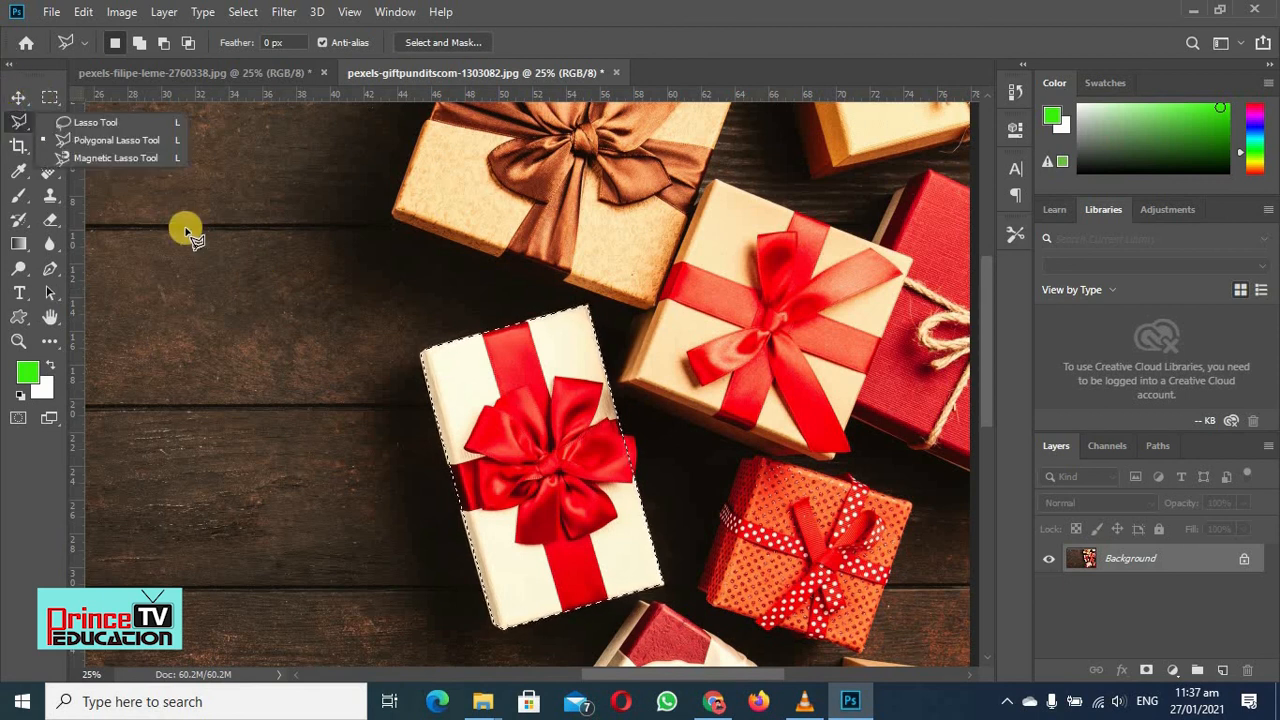